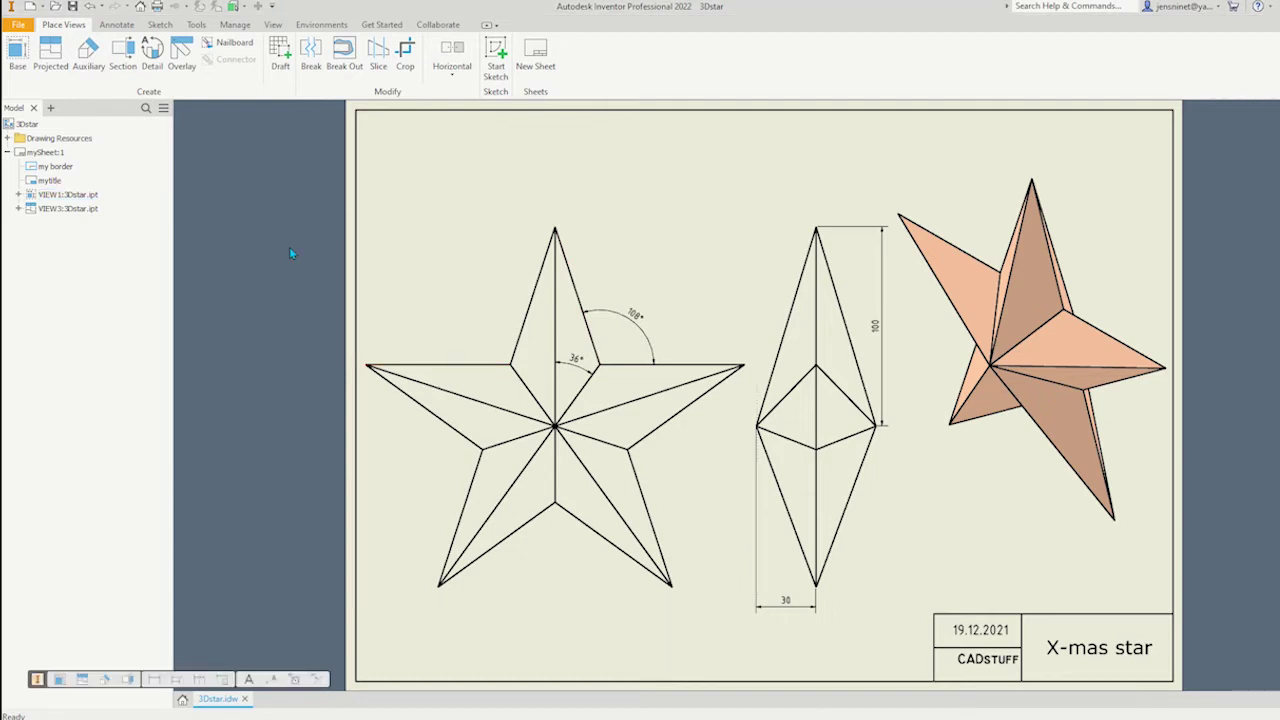
# Cancel the stray base view placement and start a new file from a template.
pyautogui.press('b')
pyautogui.press('Escape')
pyautogui.click(31, 8)
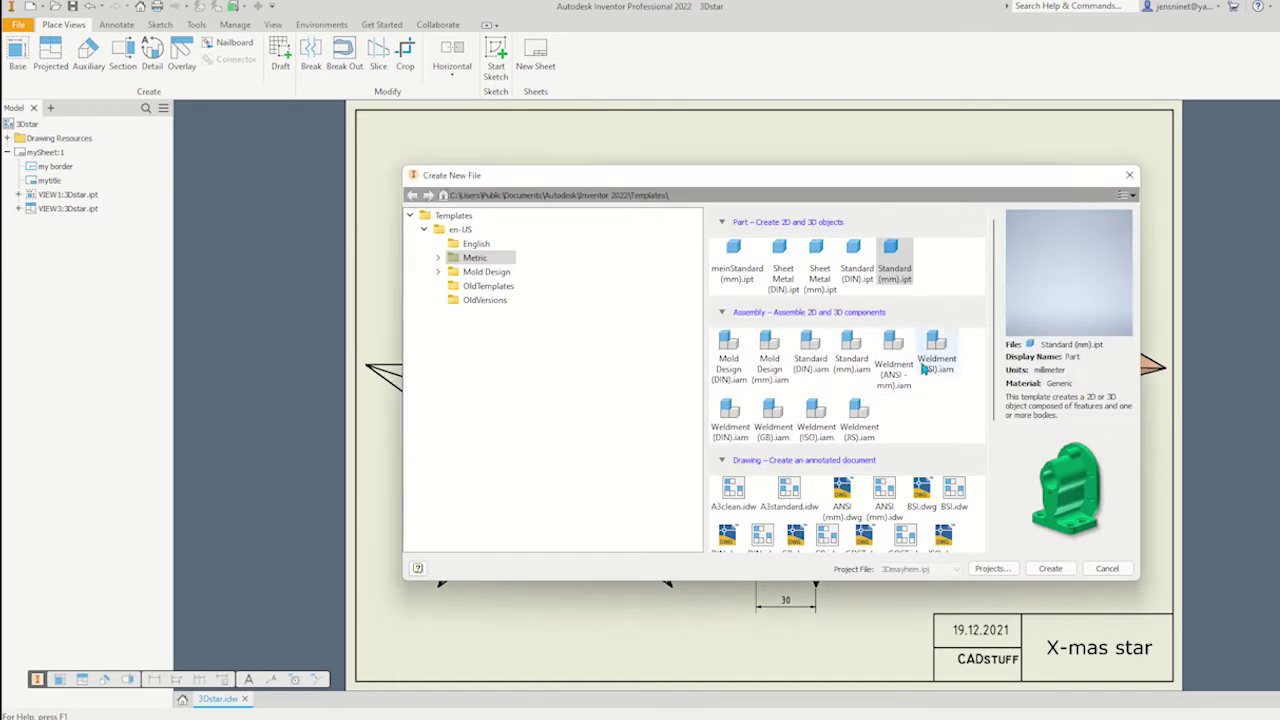
# Create a Standard (mm) part and start a 2D sketch on an origin plane.
pyautogui.click(1052, 570)
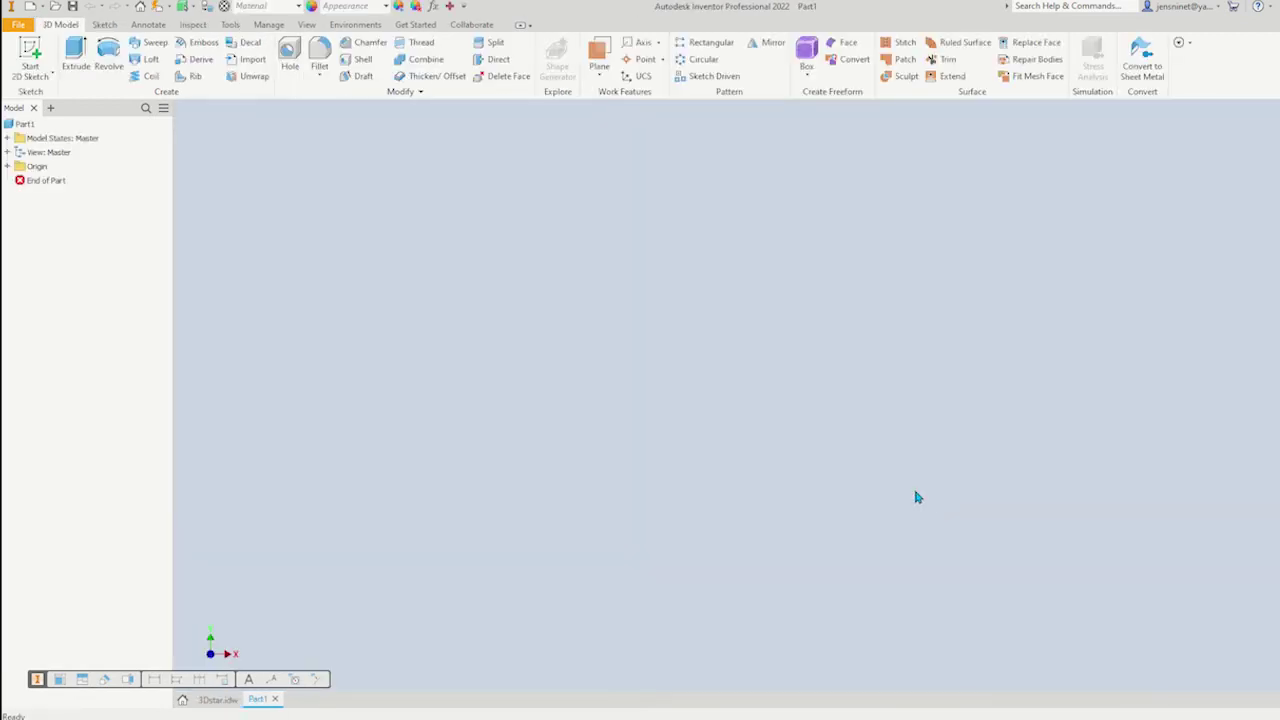
pyautogui.press('s')
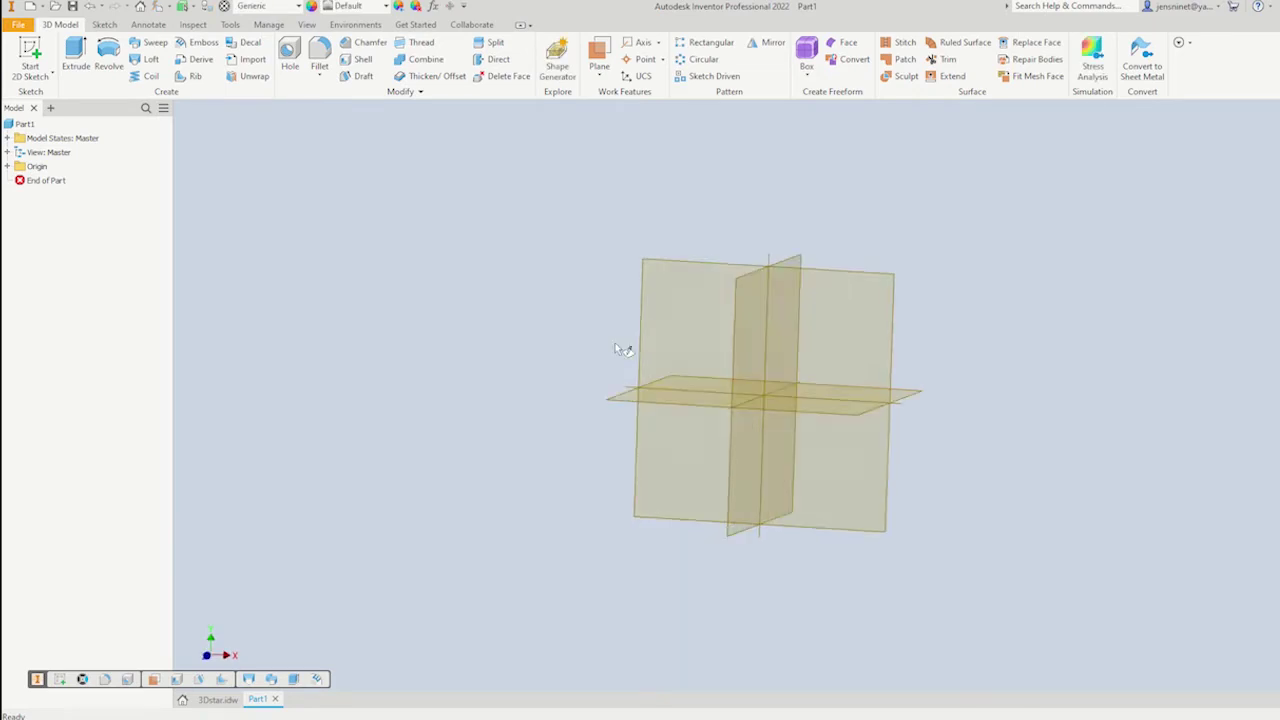
pyautogui.click(677, 215)
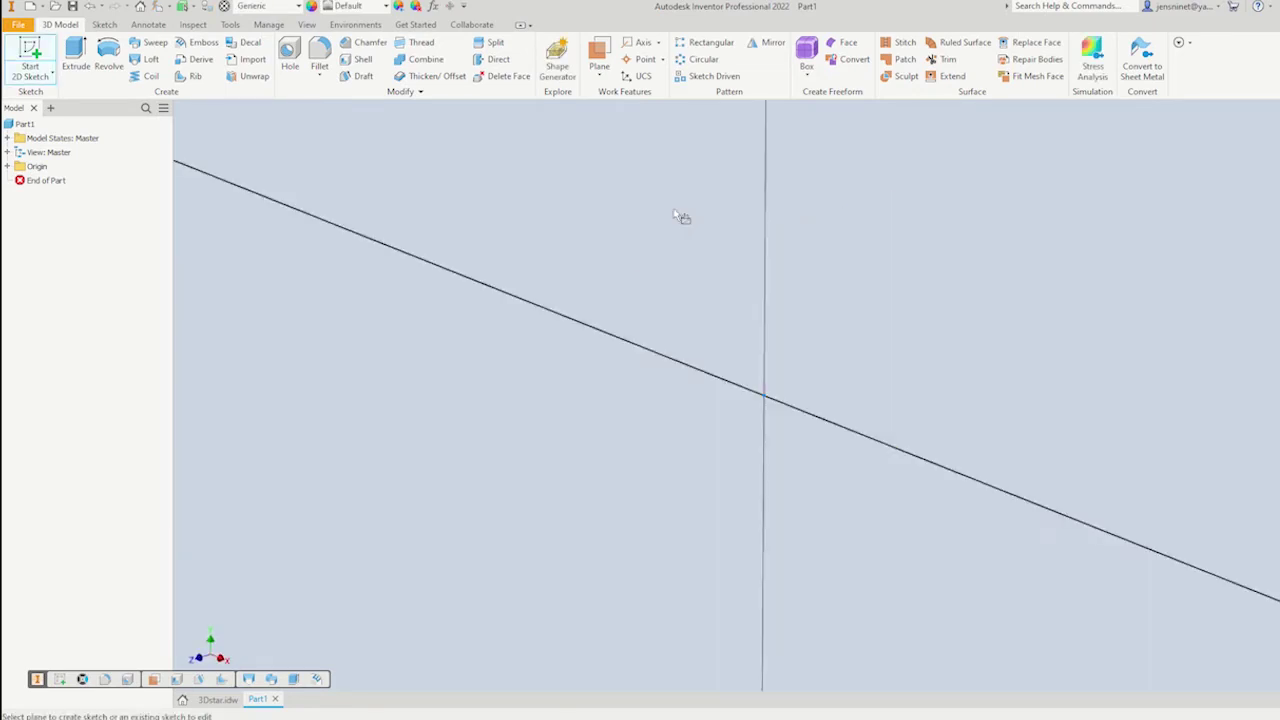
# Draw a 100 mm vertical line upward from the sketch origin.
pyautogui.rightClick(669, 262)
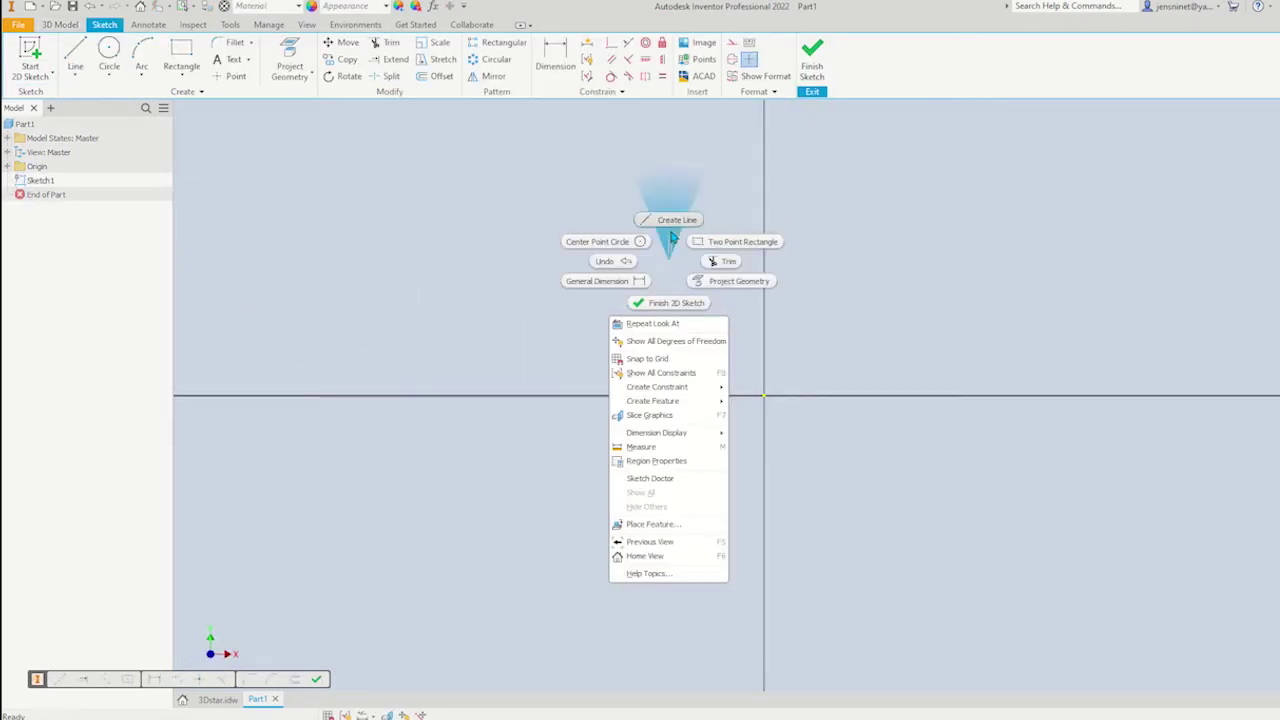
pyautogui.click(674, 219)
pyautogui.click(764, 395)
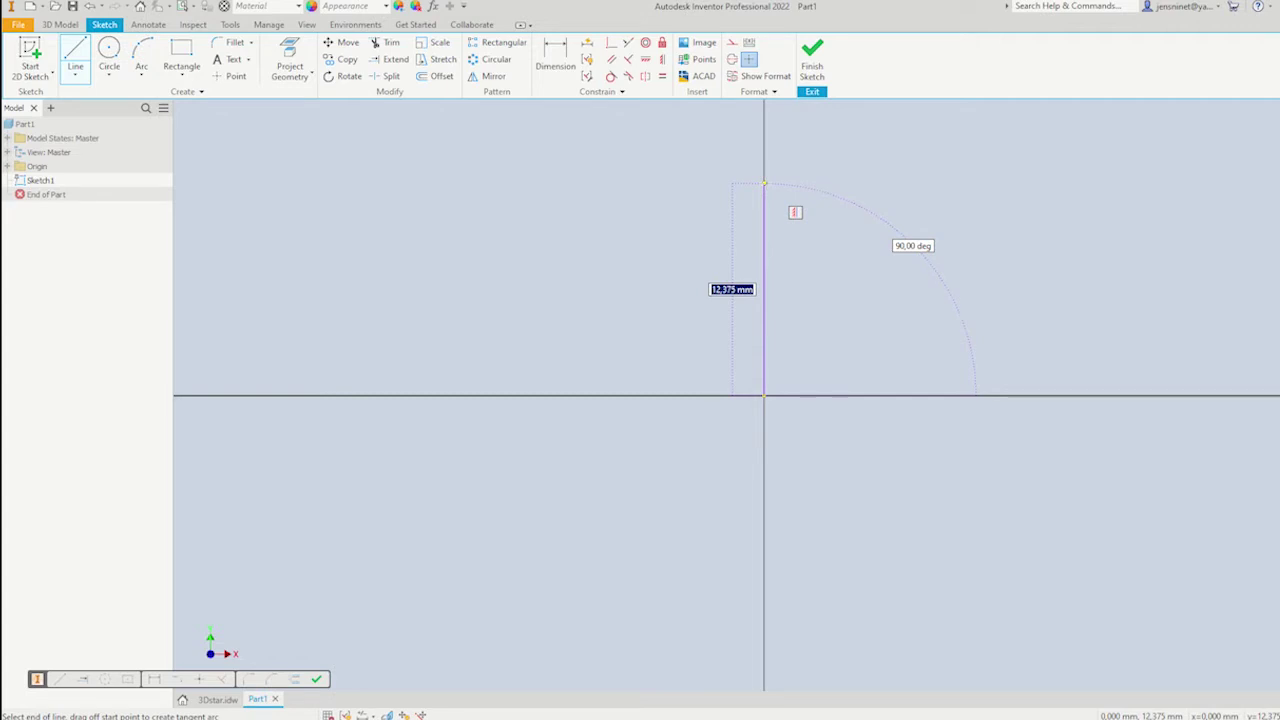
pyautogui.write('1')
pyautogui.press('Return')
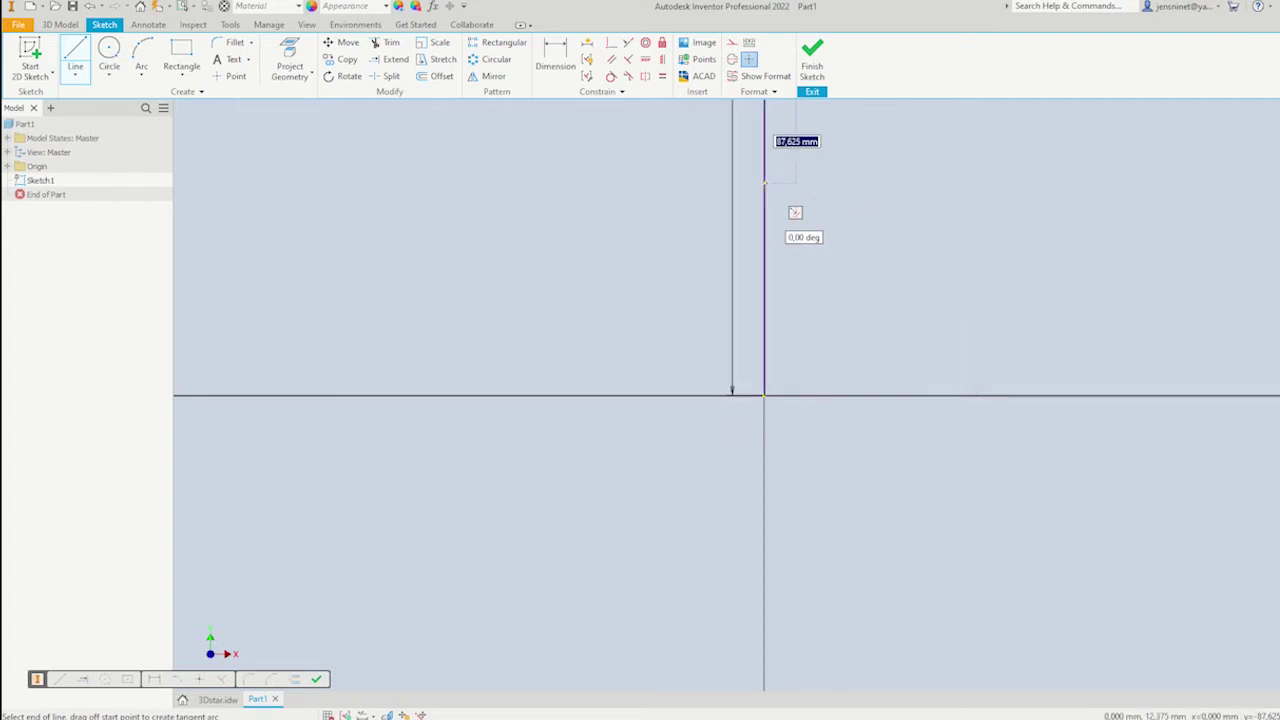
pyautogui.press('Escape')
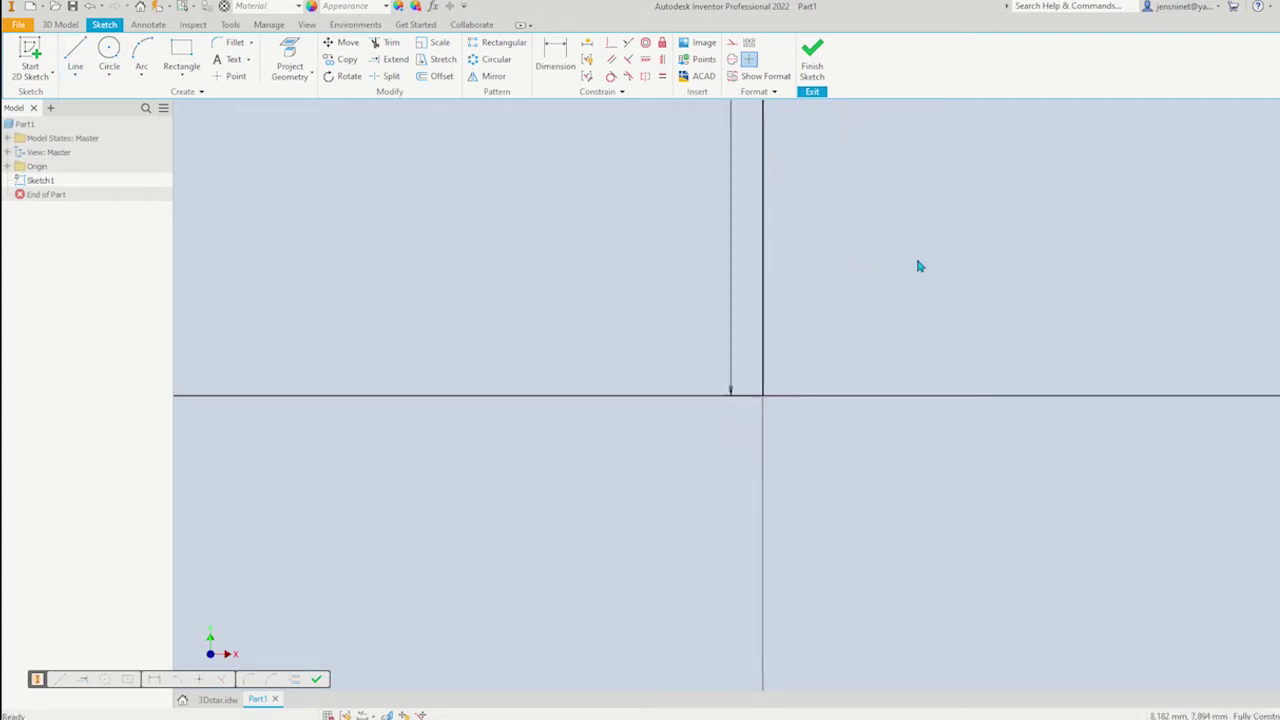
pyautogui.press('F6')
# Draw two lines from the vertical line's top to a right corner and back to the origin.
pyautogui.rightClick(849, 300)
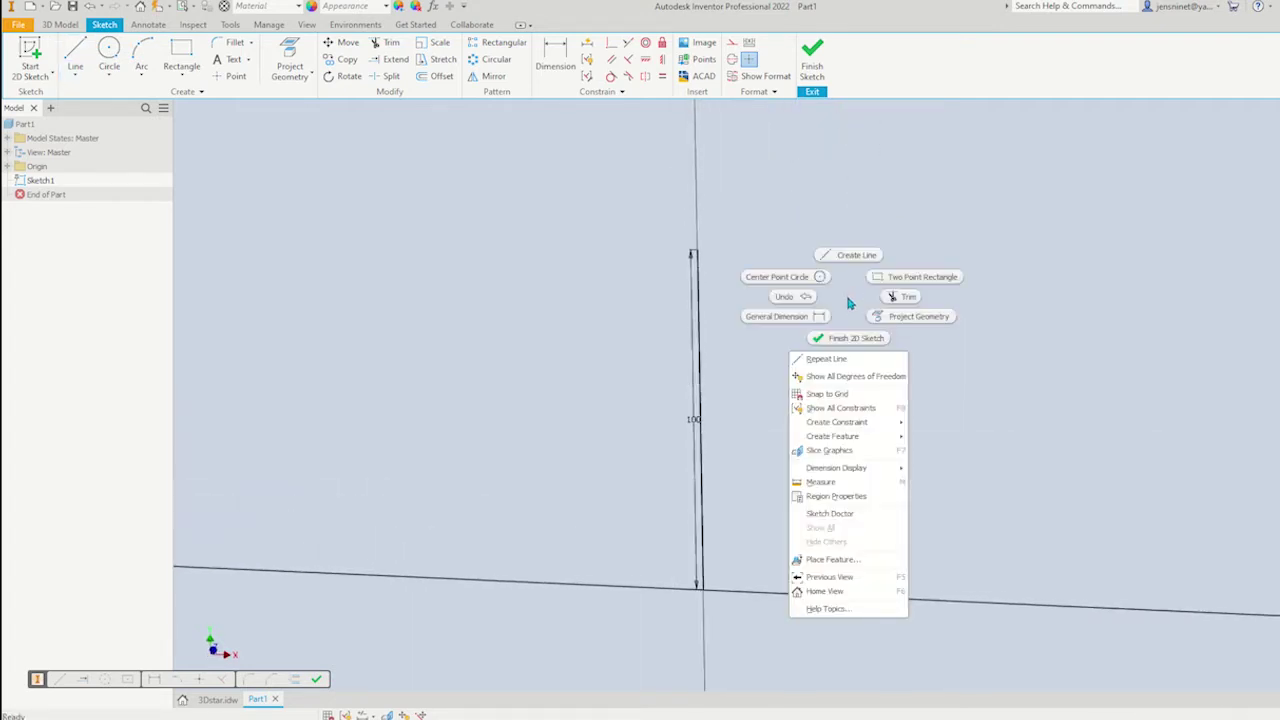
pyautogui.click(852, 256)
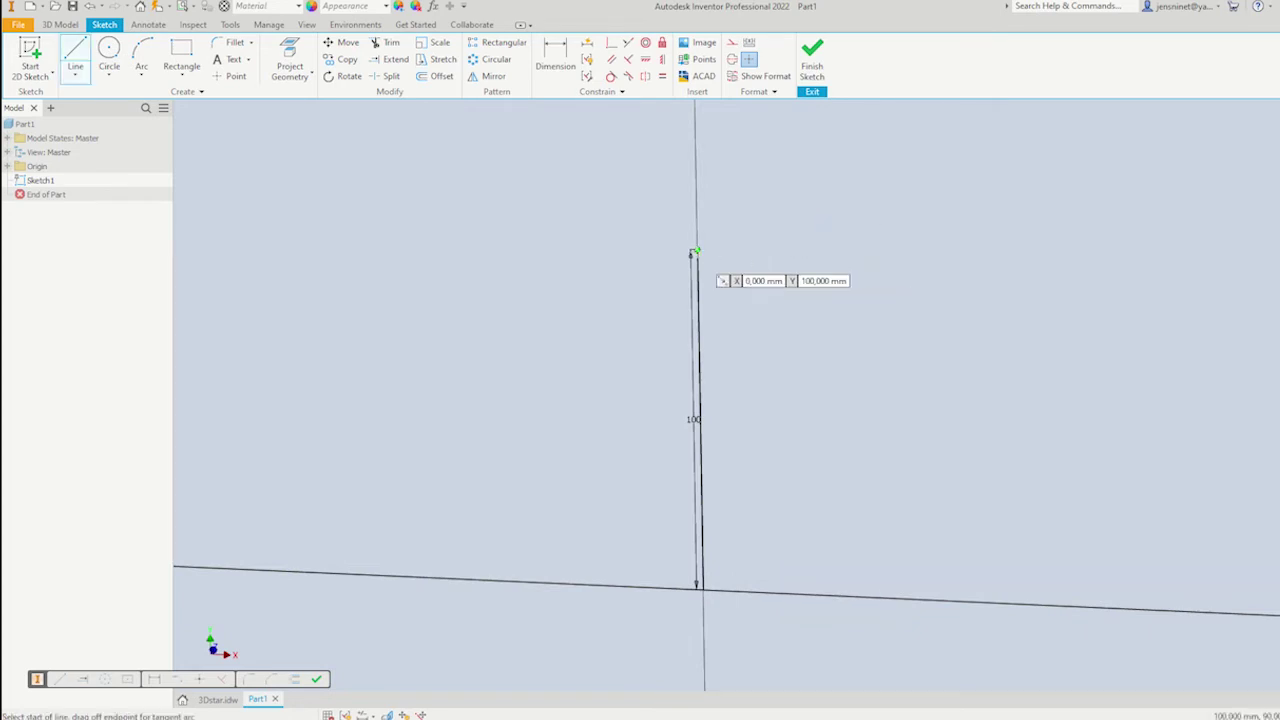
pyautogui.click(694, 252)
pyautogui.click(832, 458)
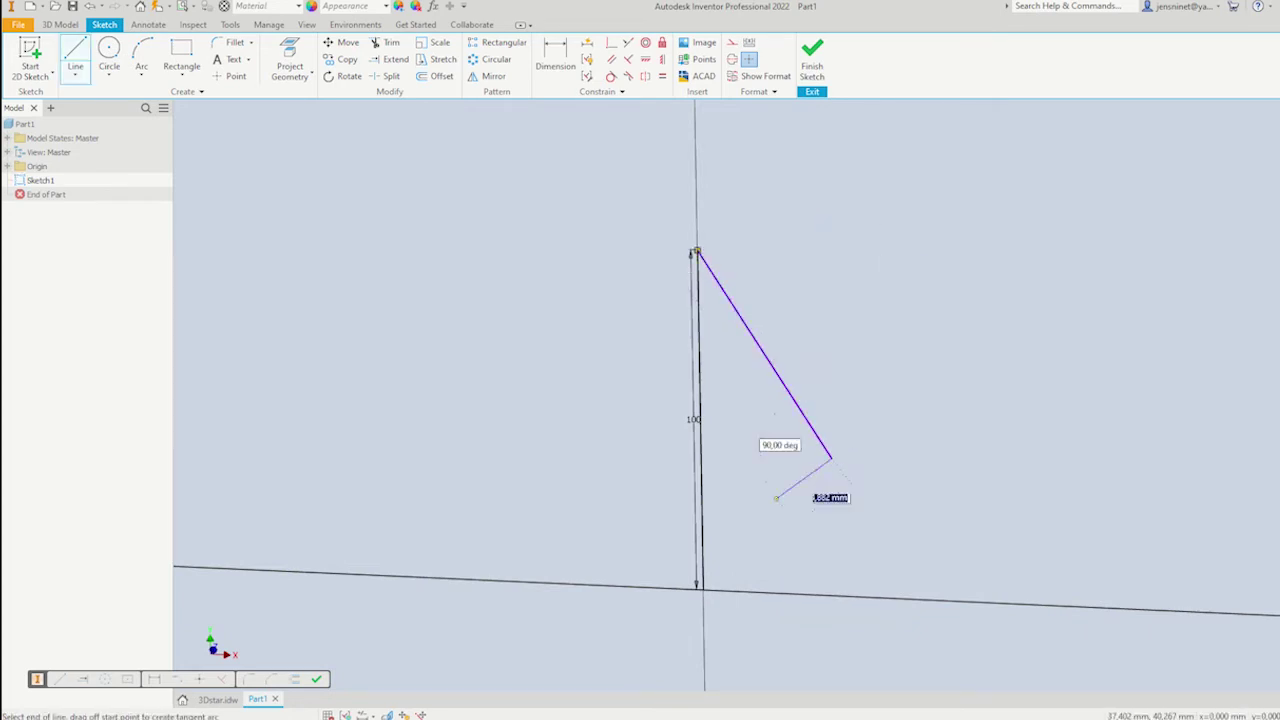
pyautogui.click(702, 589)
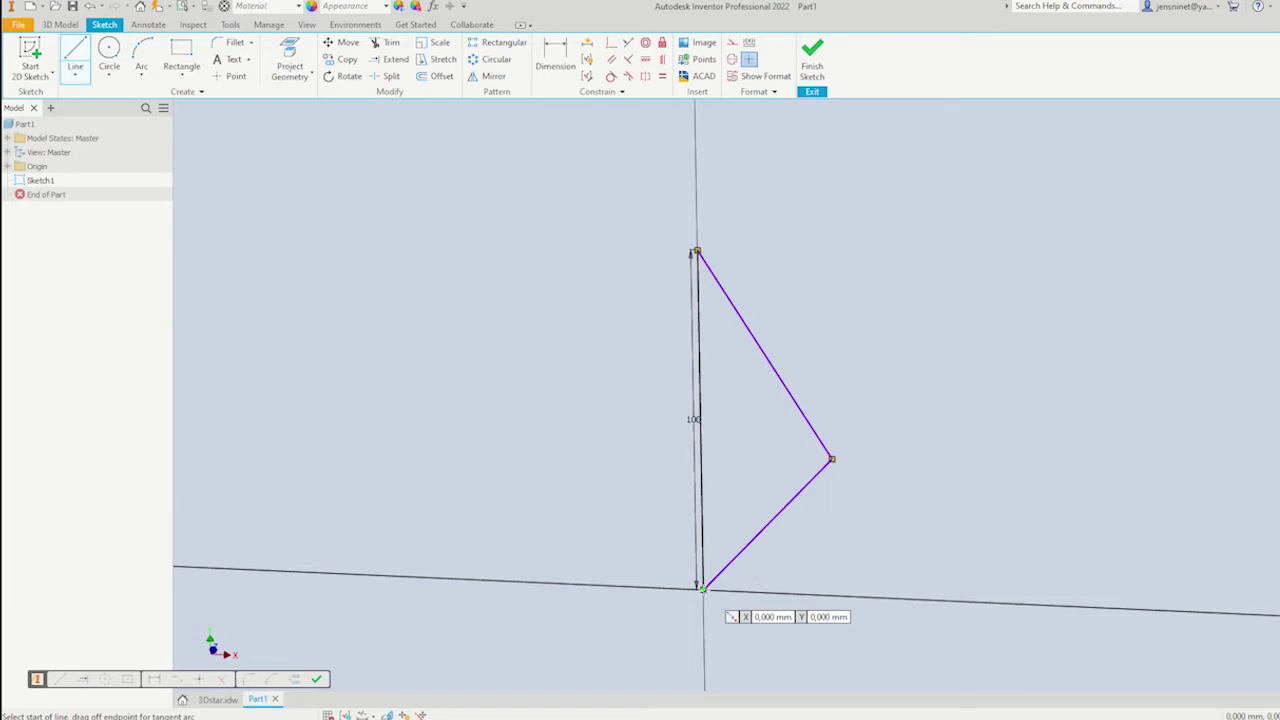
pyautogui.click(702, 589)
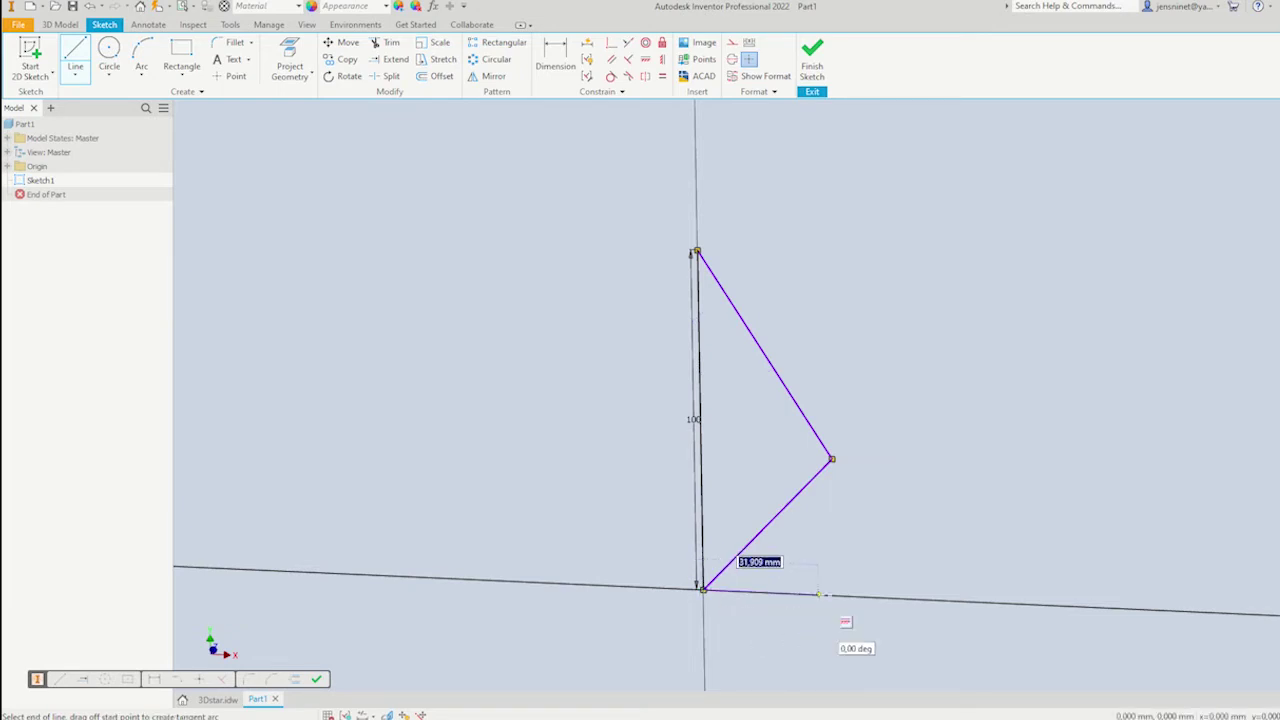
pyautogui.press('Escape')
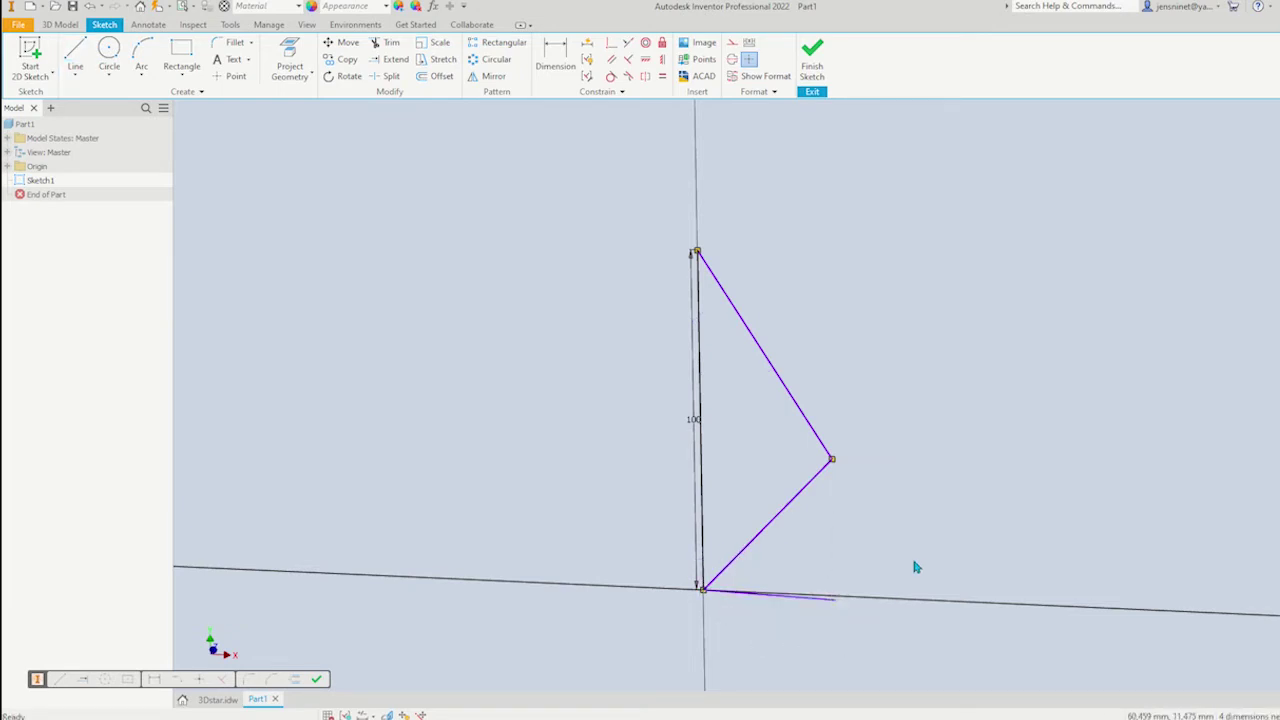
# Constrain the short horizontal base line and convert it to dashed construction geometry.
pyautogui.click(645, 59)
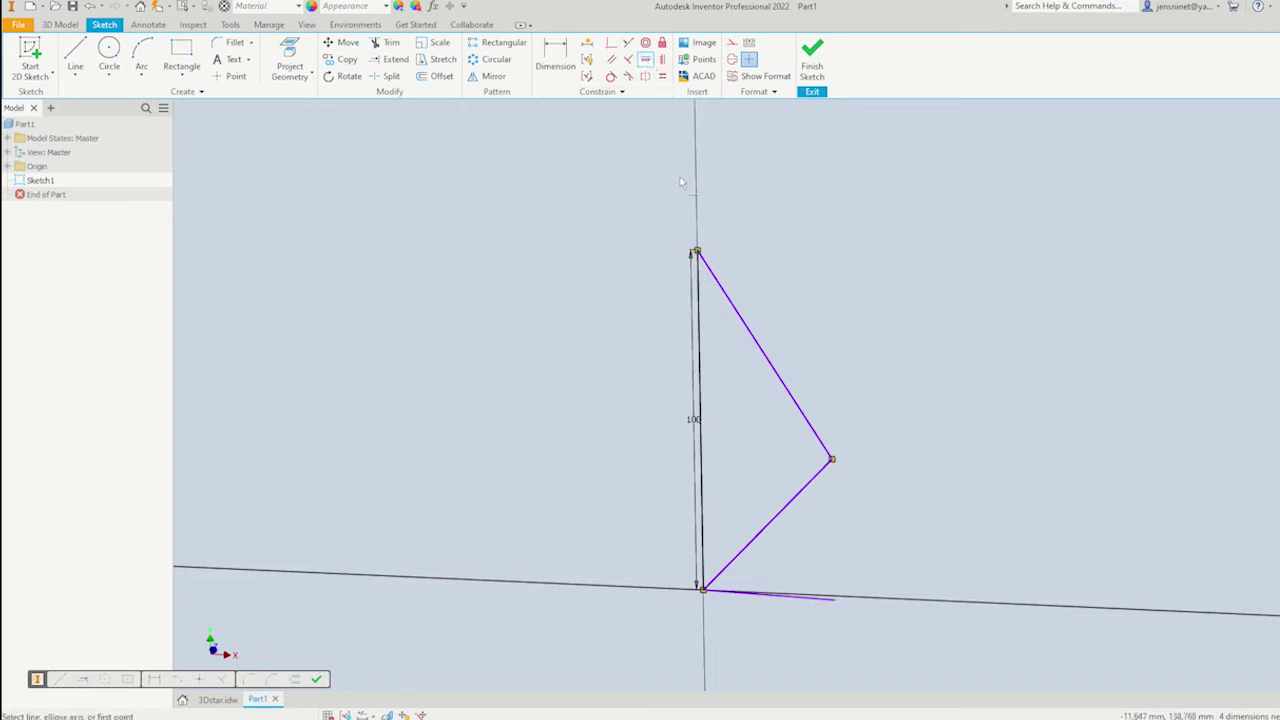
pyautogui.click(809, 597)
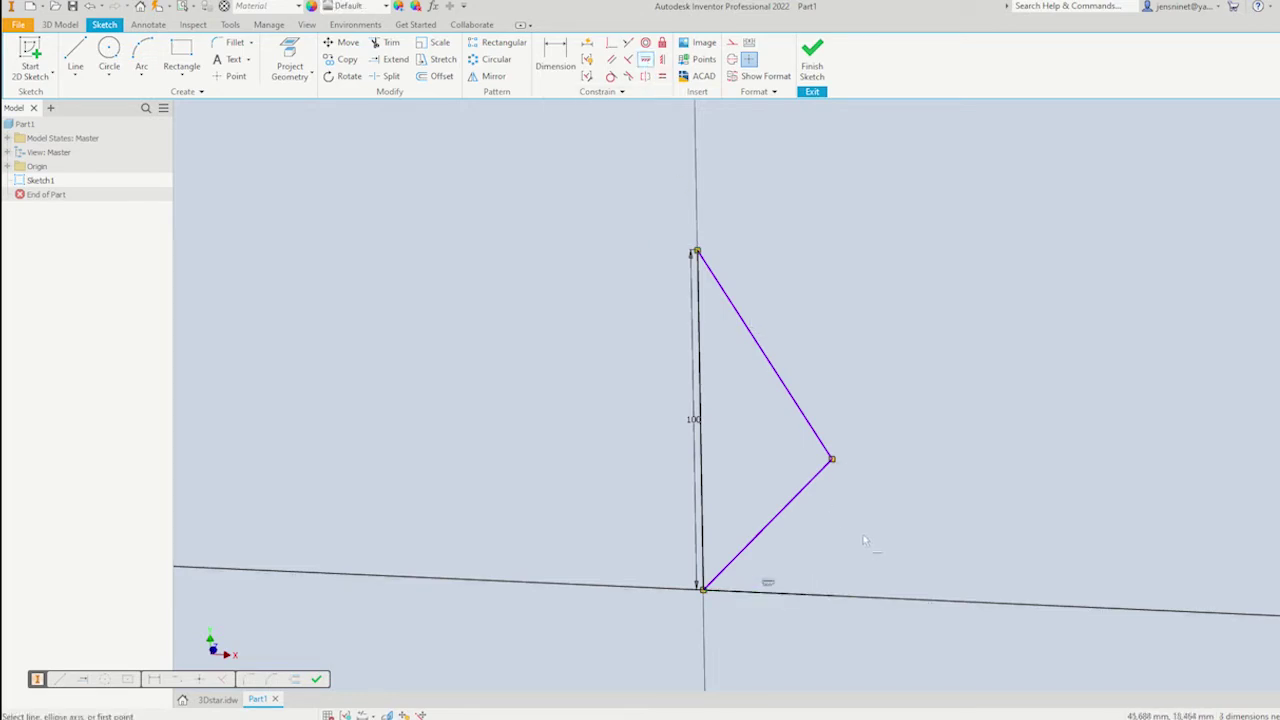
pyautogui.press('Escape')
pyautogui.moveTo(854, 640); pyautogui.dragTo(772, 579)
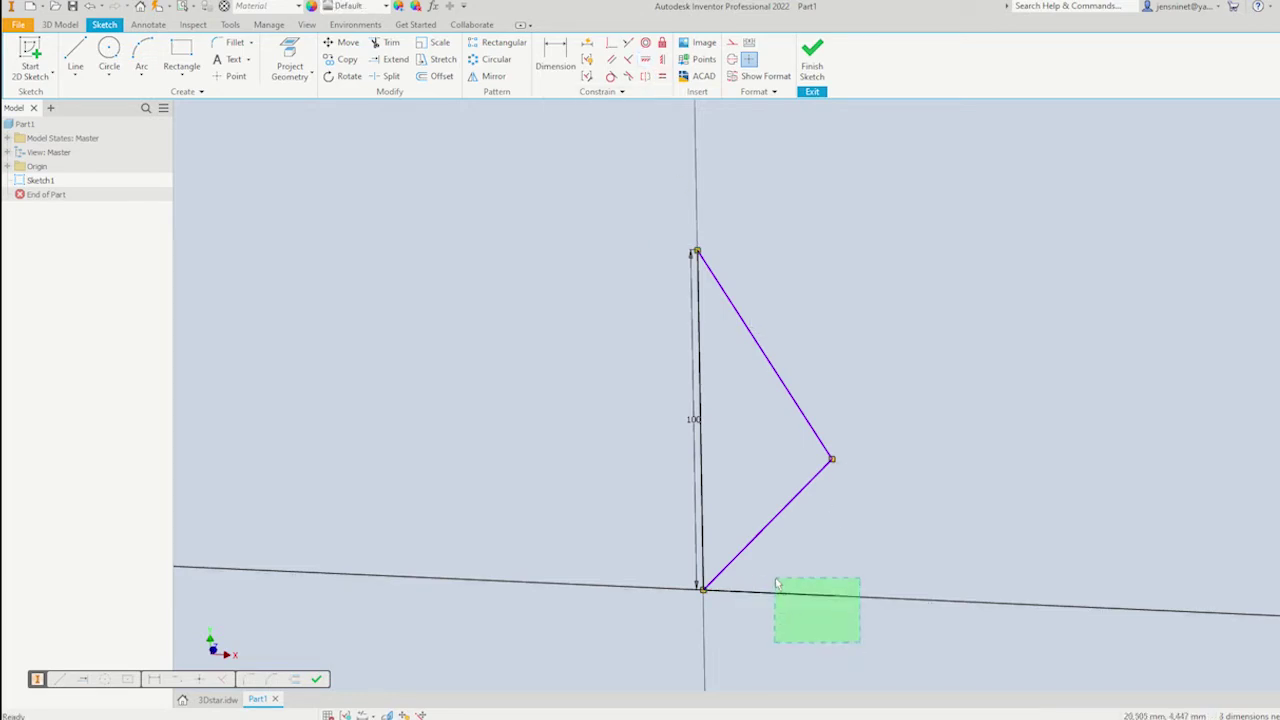
pyautogui.rightClick(828, 567)
pyautogui.click(888, 565)
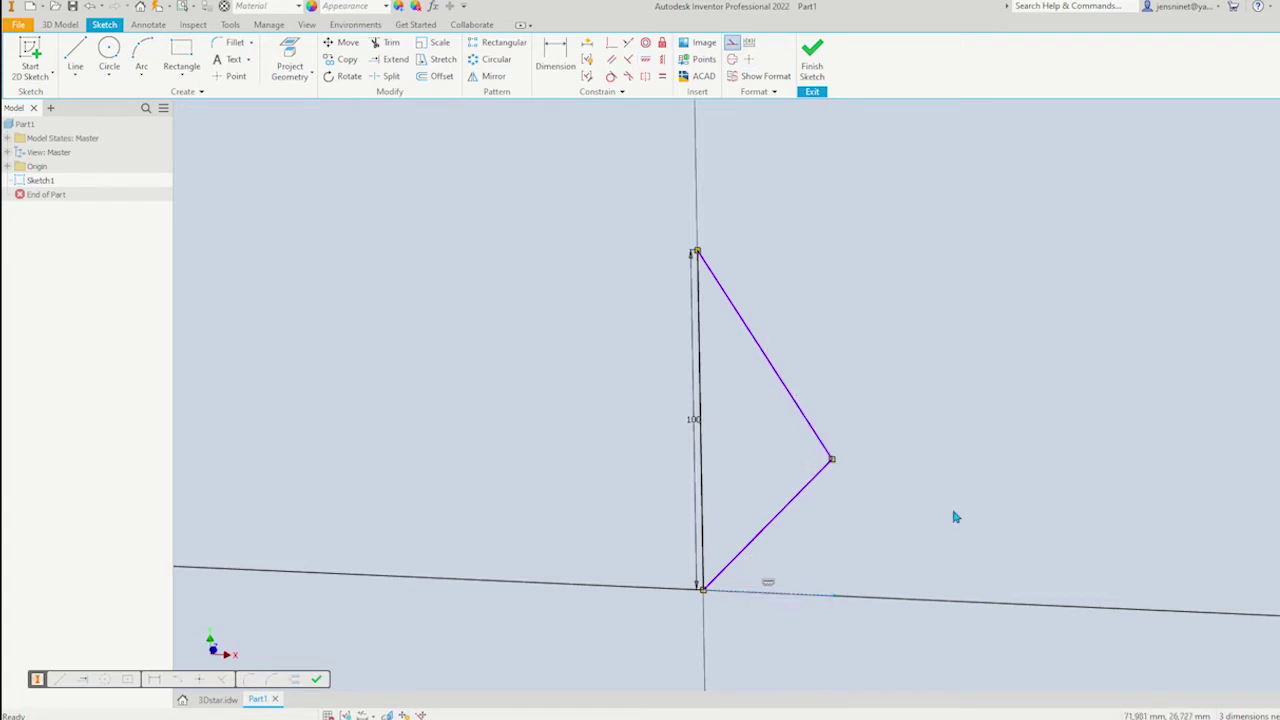
pyautogui.press('l')
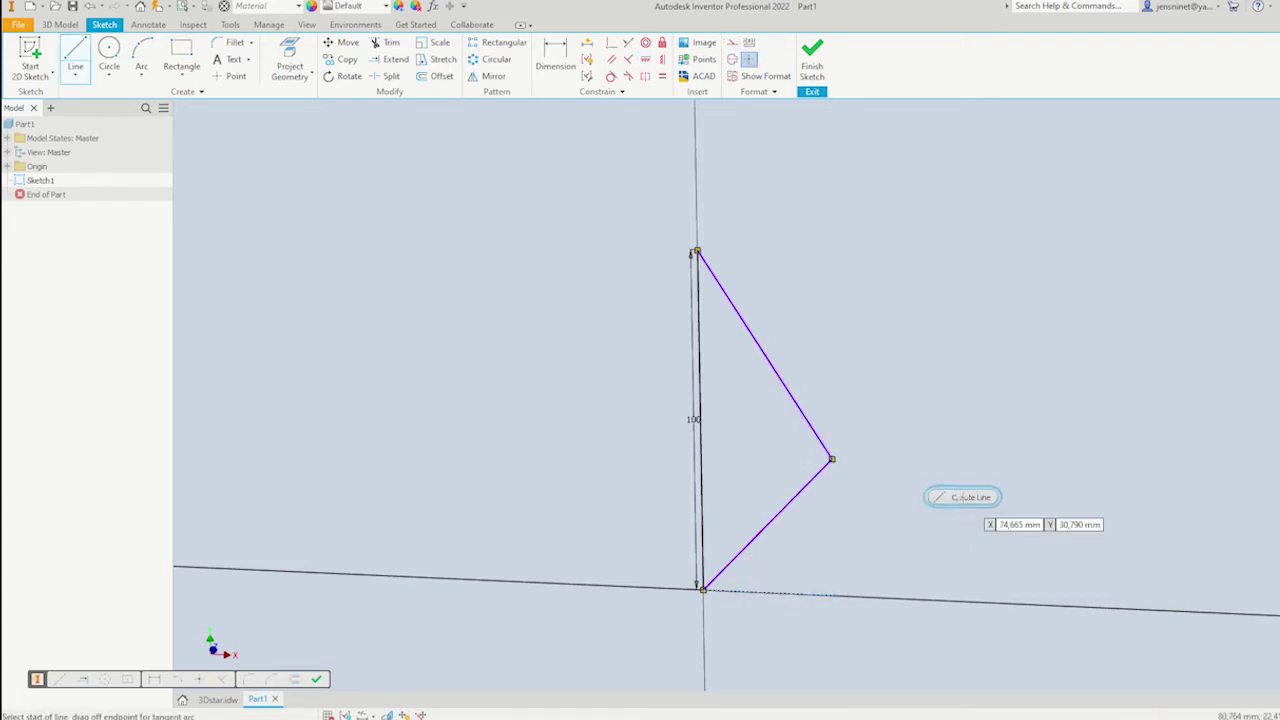
pyautogui.press('Escape')
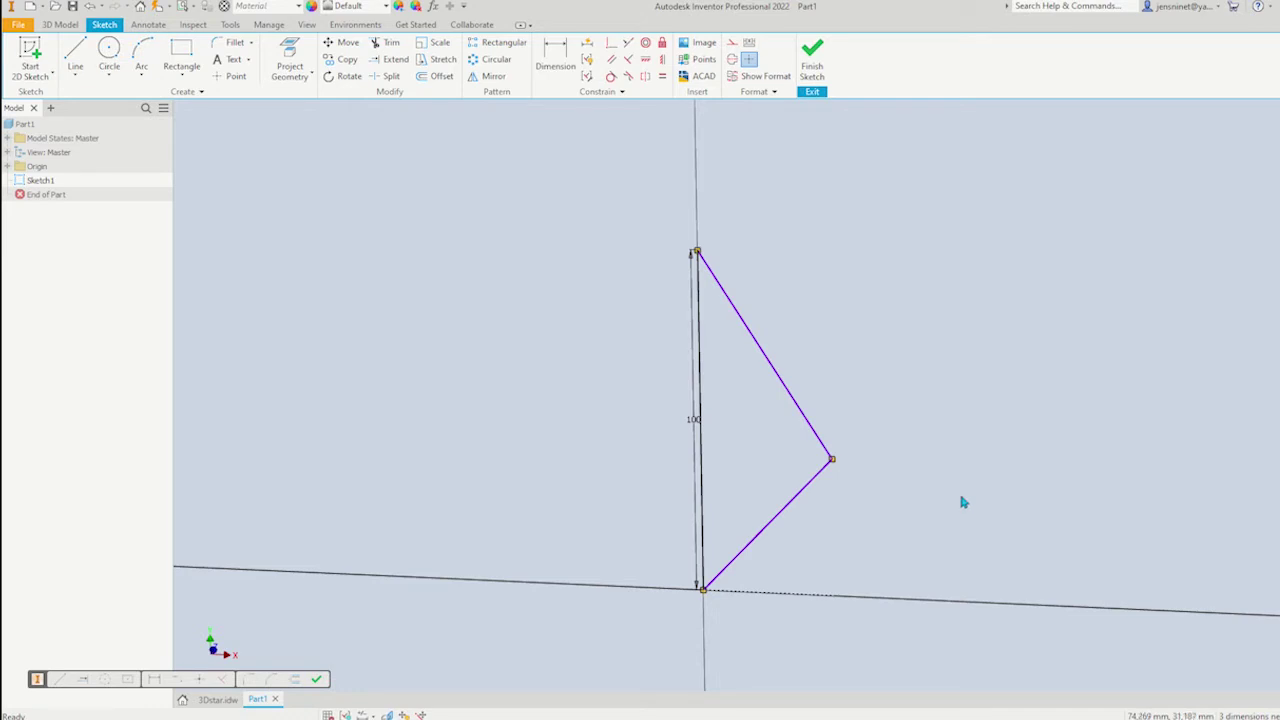
pyautogui.press('d')
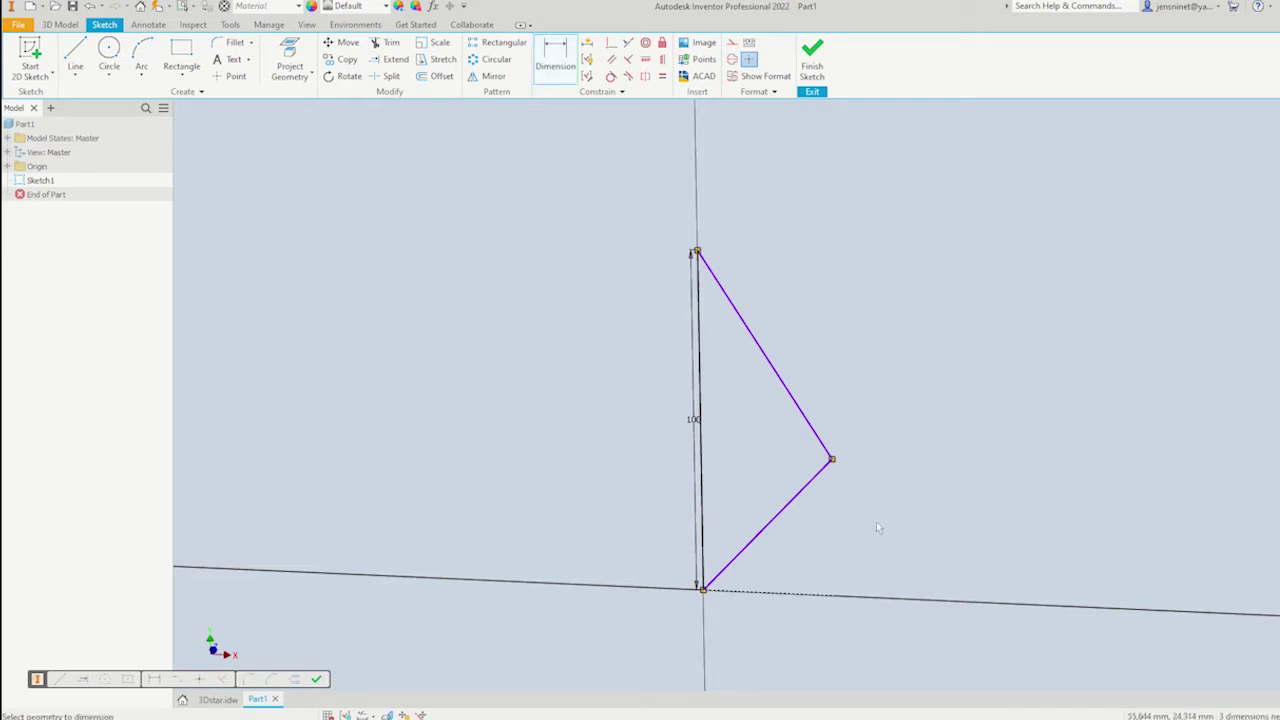
# Dimension the angle between the lower line and the vertical line to 36°.
pyautogui.click(785, 507)
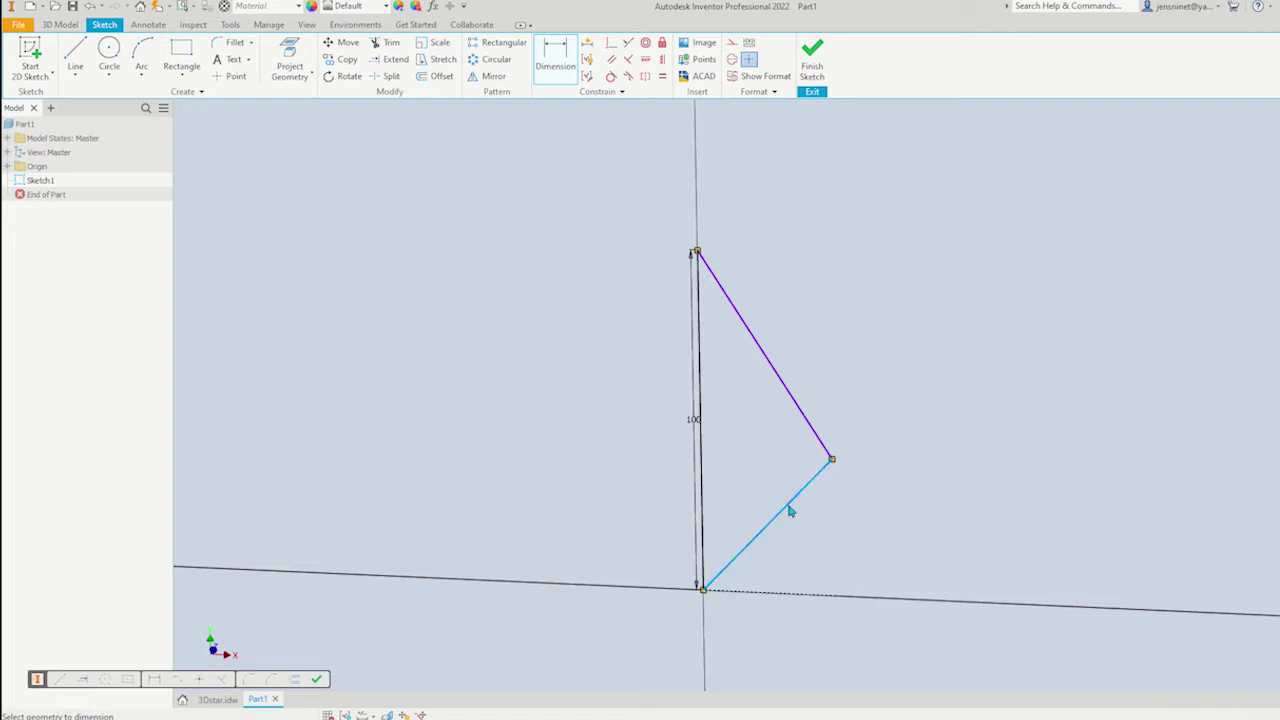
pyautogui.click(701, 496)
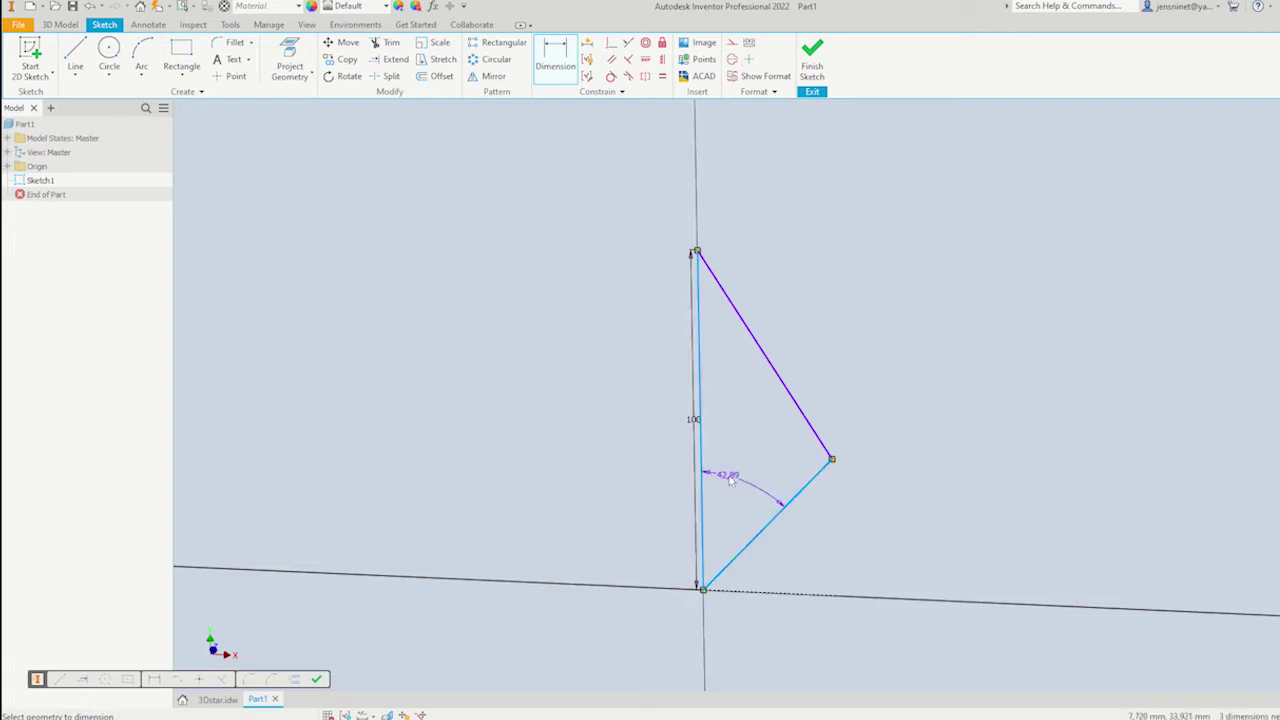
pyautogui.click(733, 482)
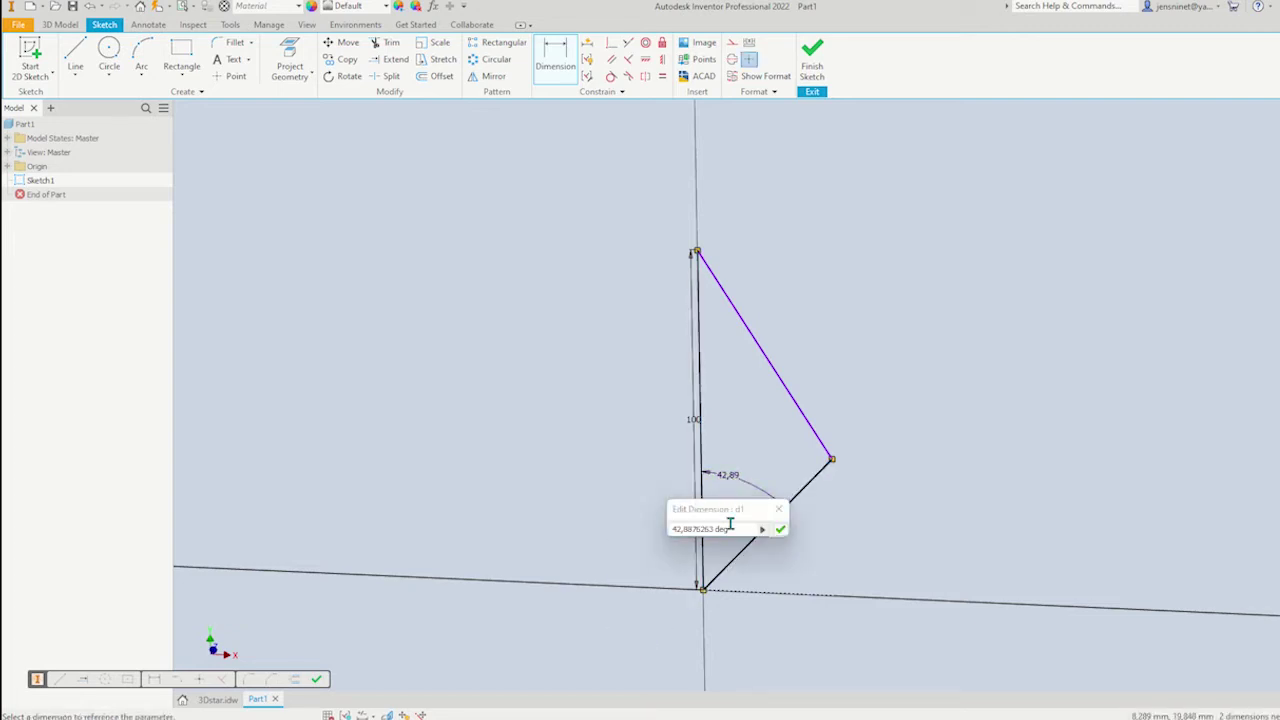
pyautogui.moveTo(730, 527); pyautogui.dragTo(684, 530)
pyautogui.write('36')
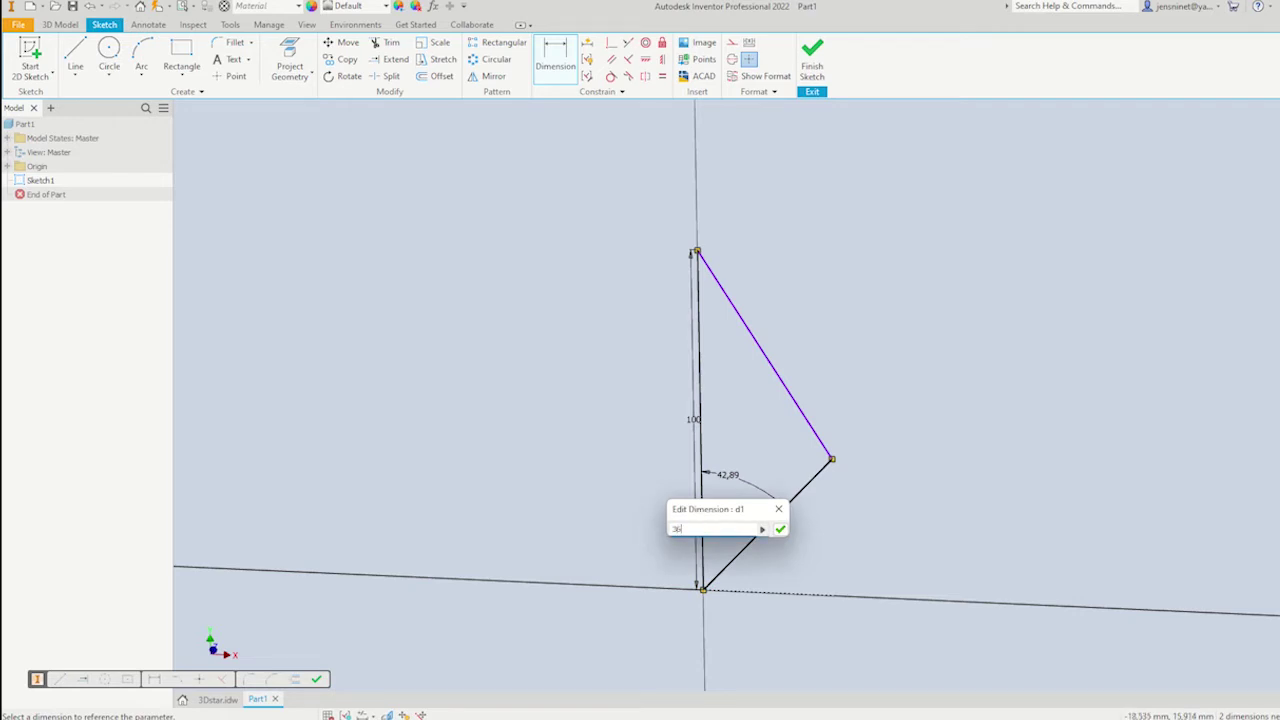
pyautogui.press('Return')
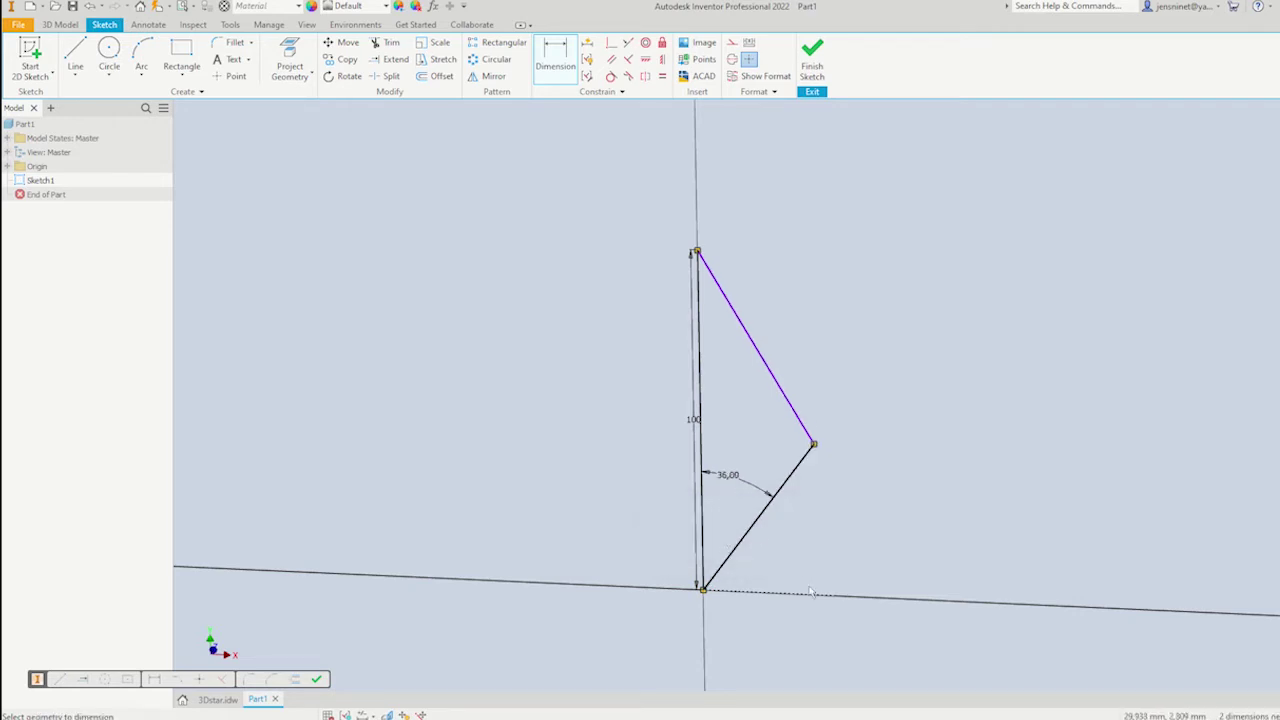
# Dimension the upper line's angle to the horizontal base at 108° and finish the sketch.
pyautogui.click(808, 598)
pyautogui.click(809, 437)
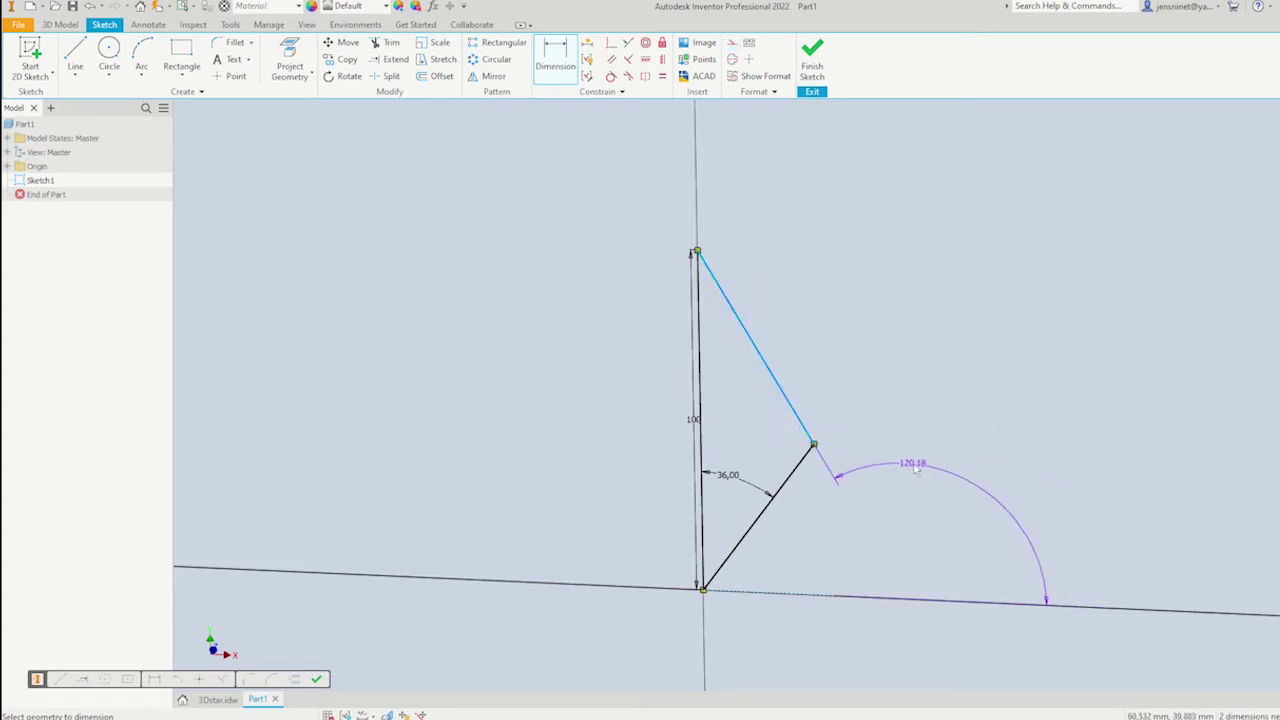
pyautogui.click(915, 468)
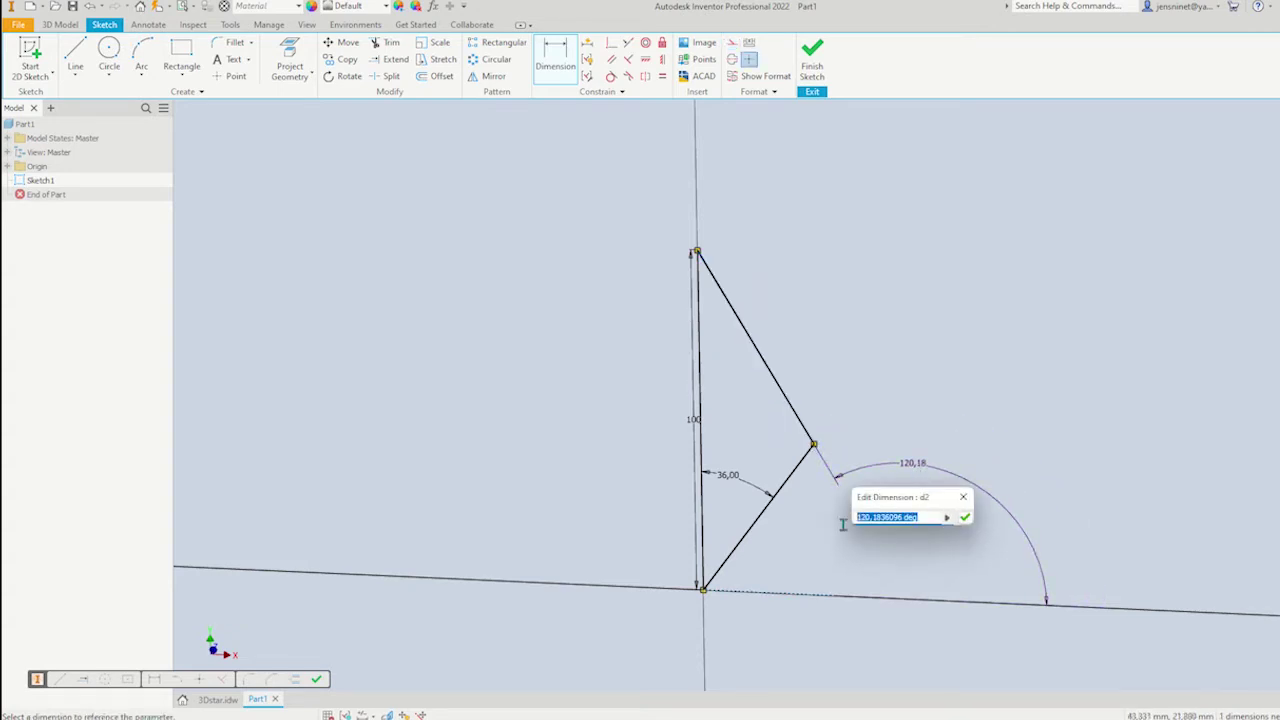
pyautogui.write('108')
pyautogui.click(965, 518)
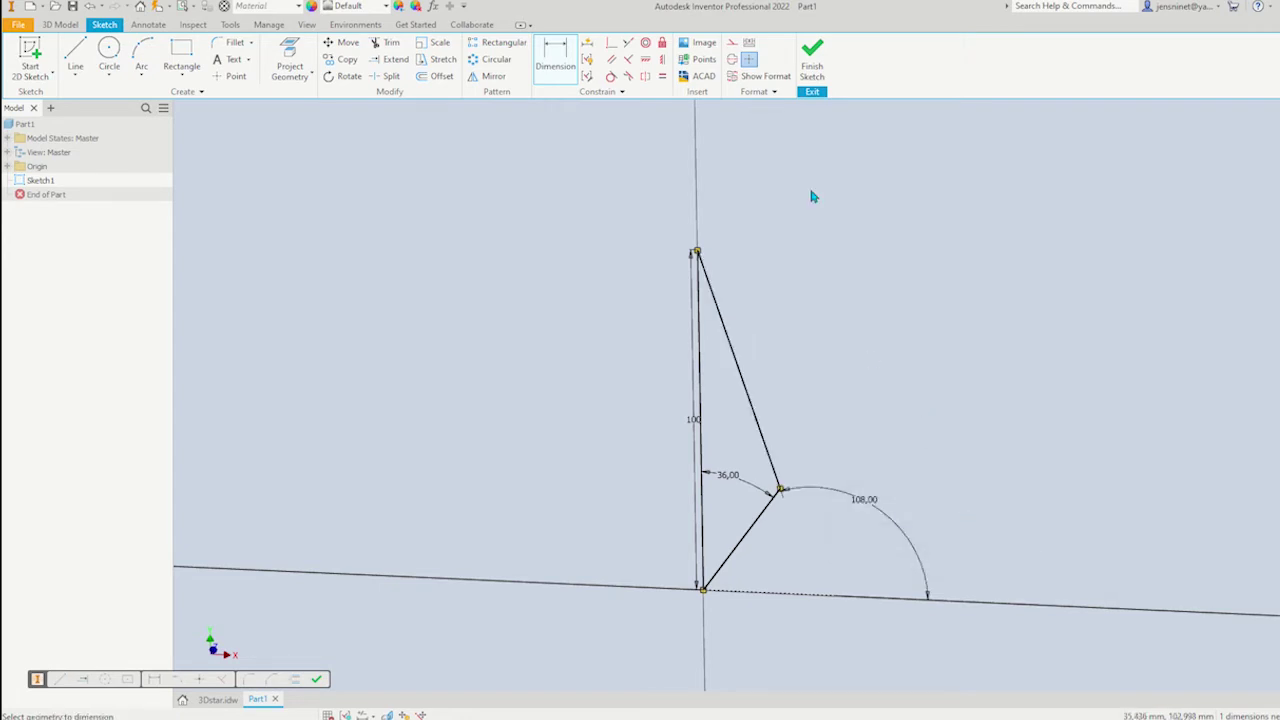
pyautogui.click(813, 70)
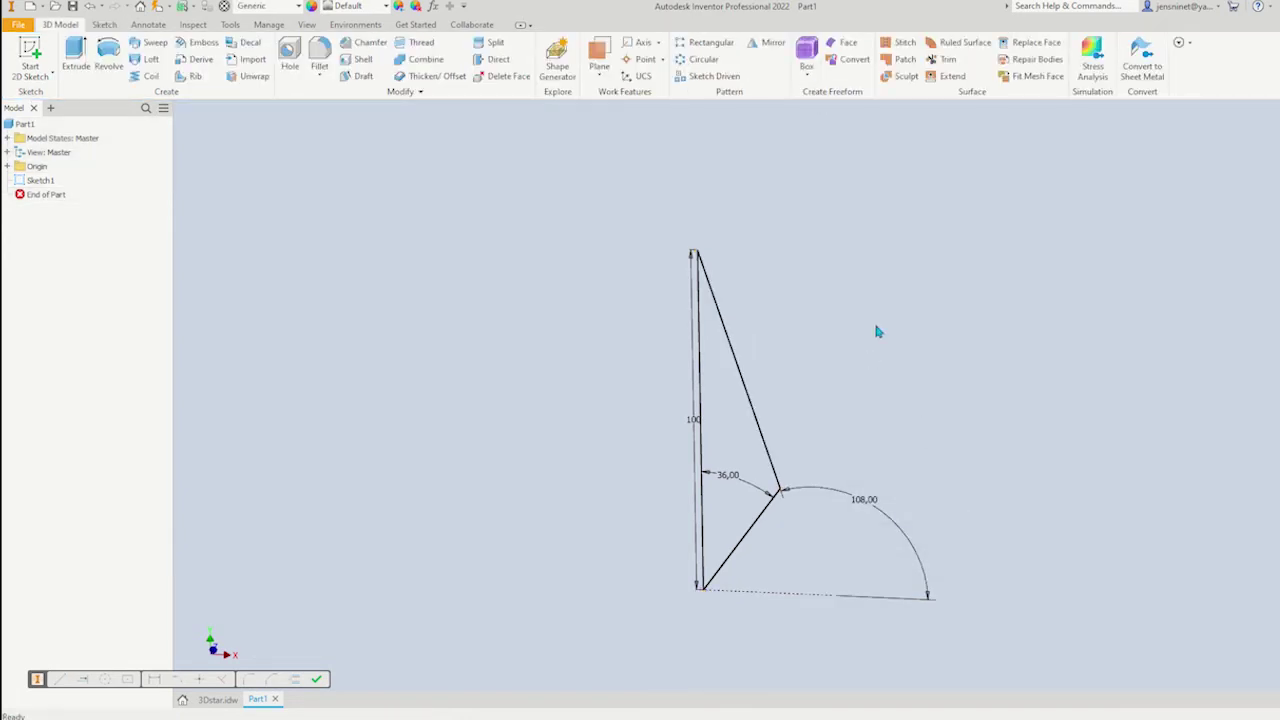
# Start a new 2D sketch and draw a horizontal line leftward from the origin.
pyautogui.click(35, 77)
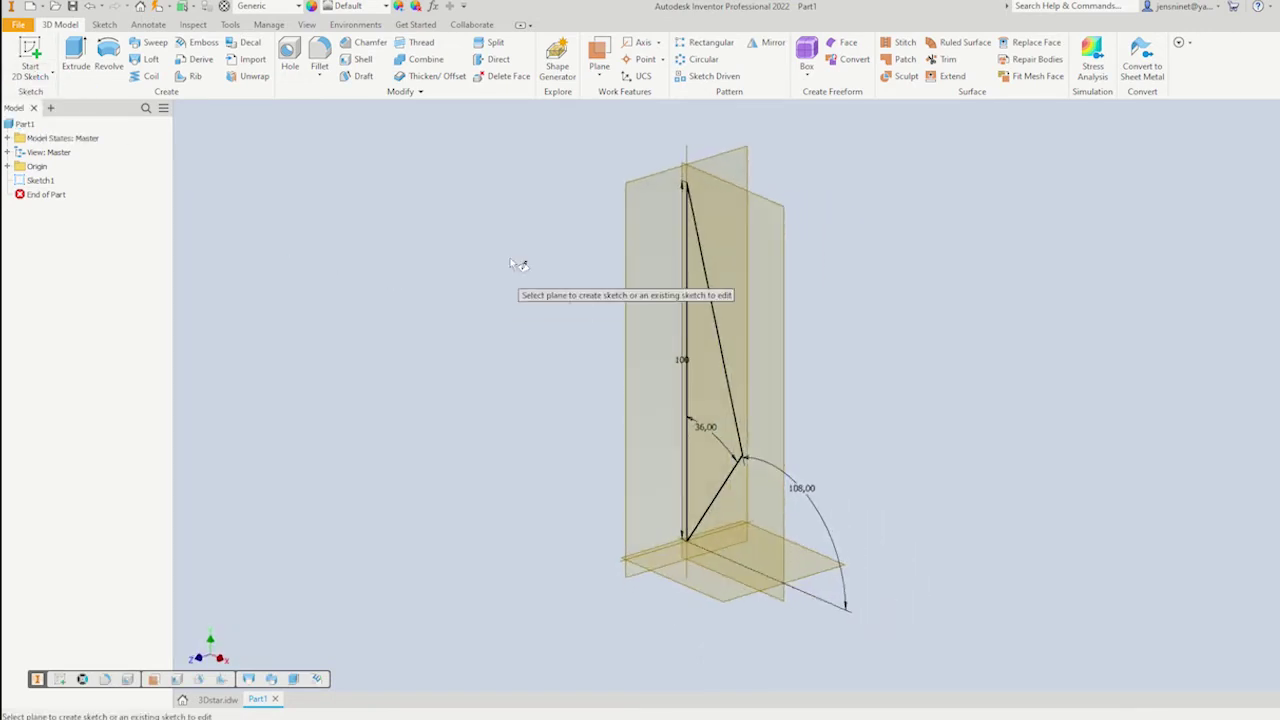
pyautogui.click(645, 193)
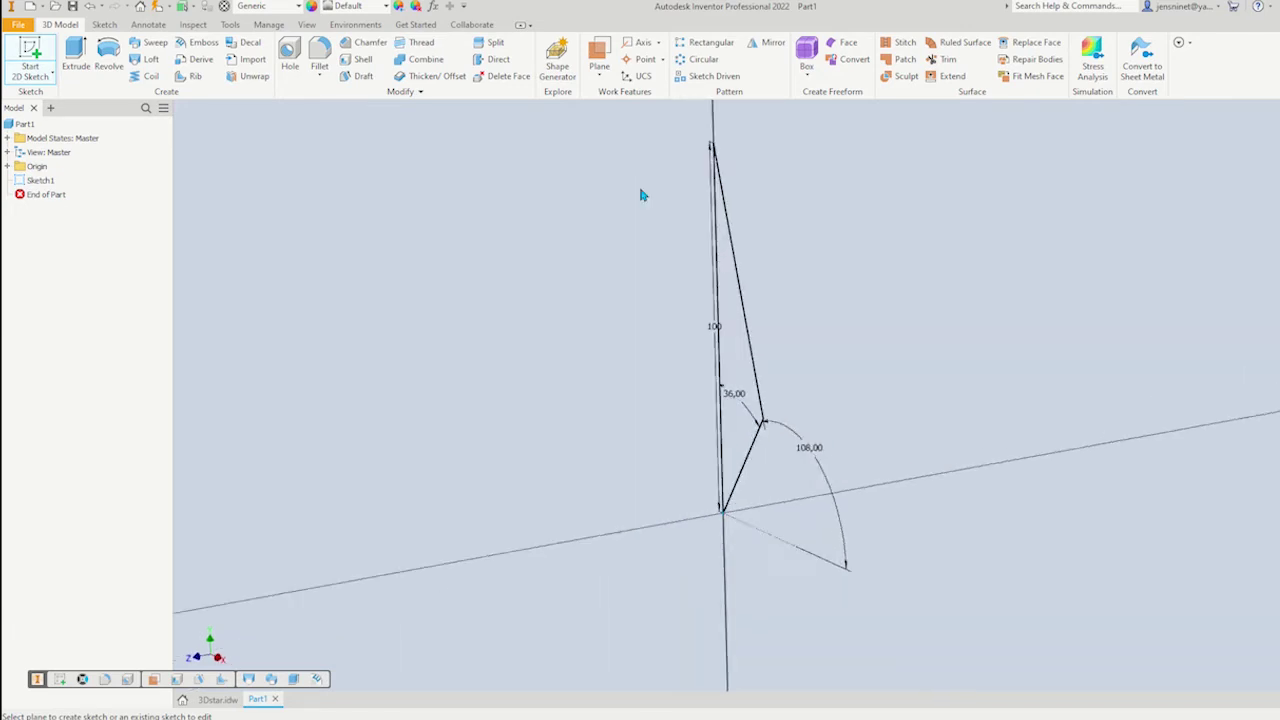
pyautogui.rightClick(590, 243)
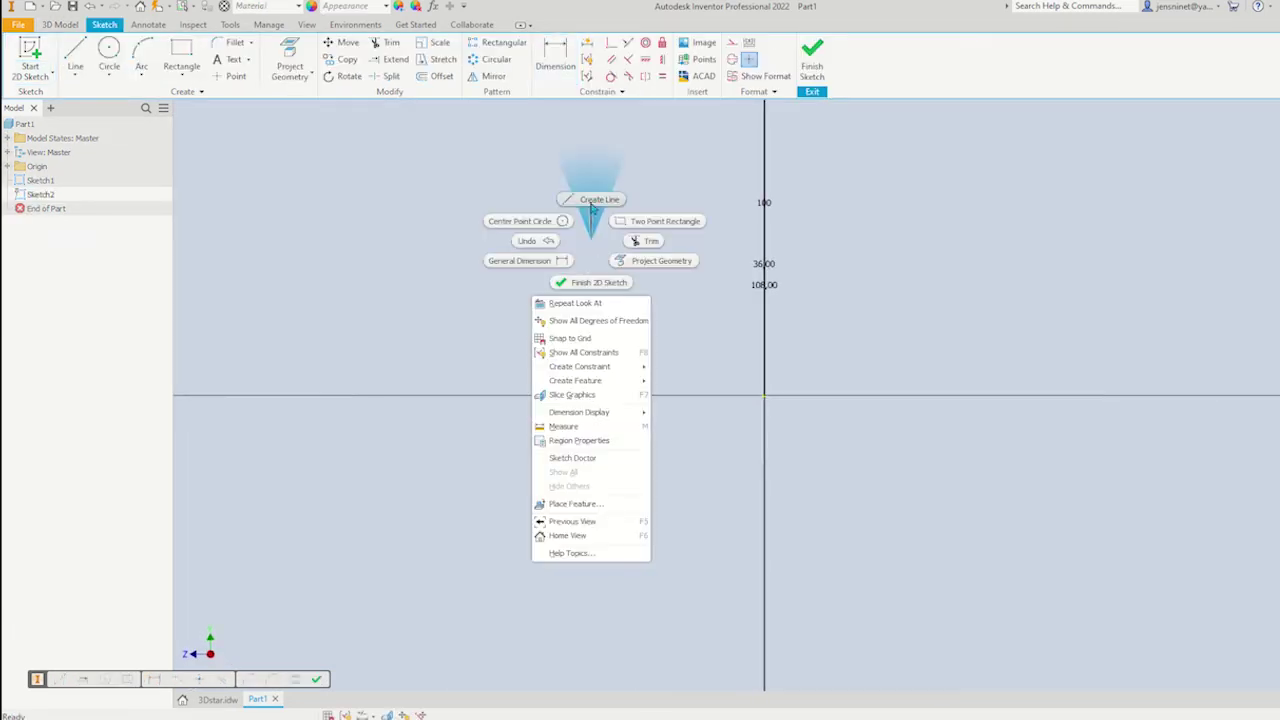
pyautogui.click(597, 199)
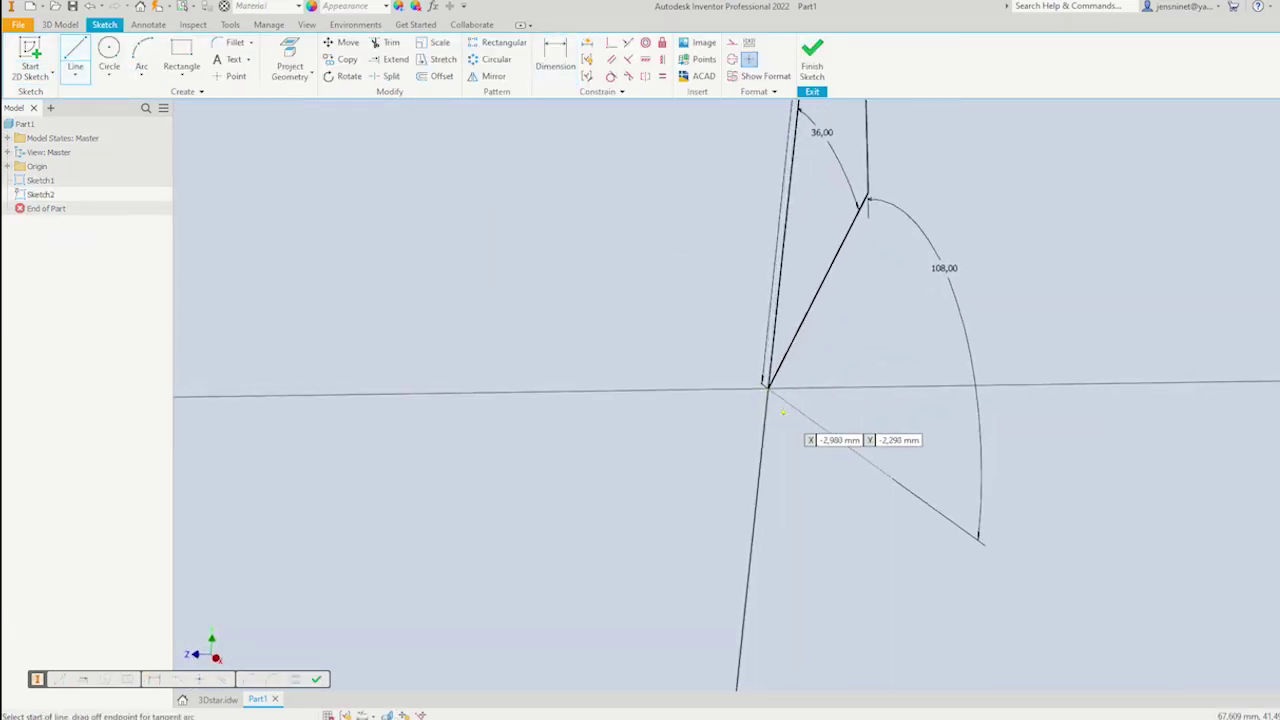
pyautogui.click(765, 385)
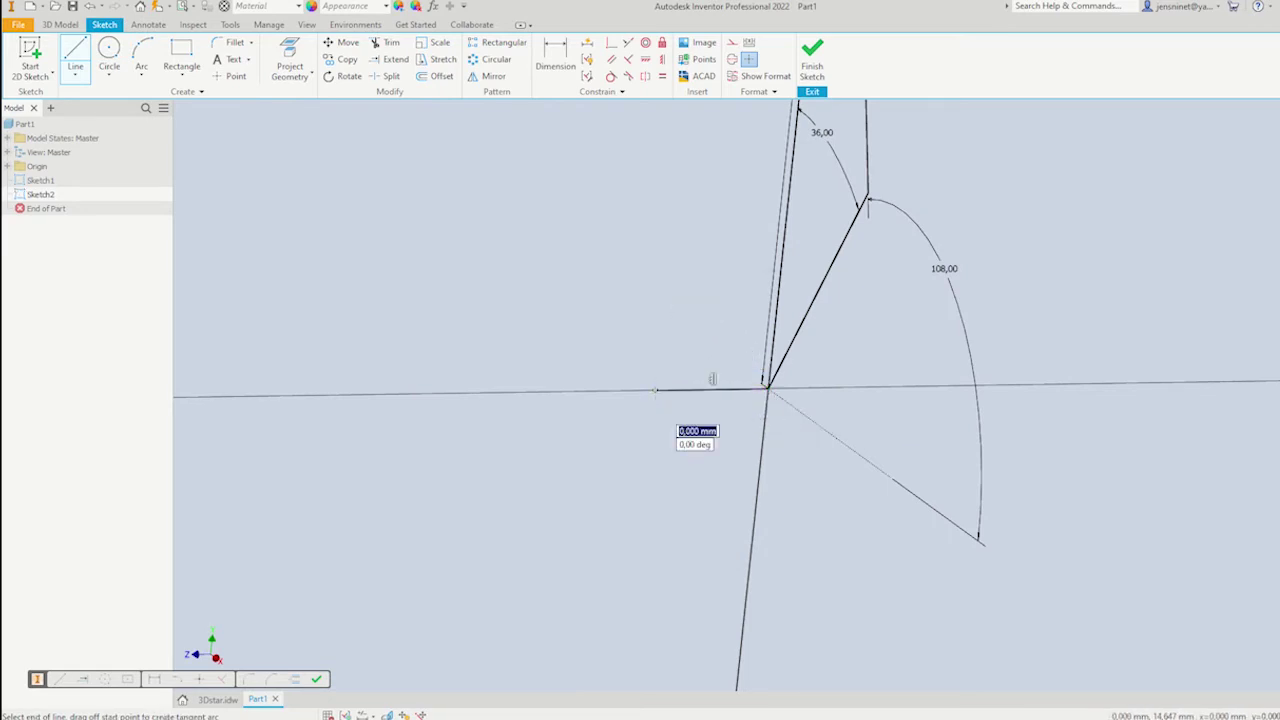
pyautogui.click(656, 390)
pyautogui.press('Escape')
pyautogui.press('Escape')
# Dimension the horizontal line to 30 mm and finish the sketch.
pyautogui.press('d')
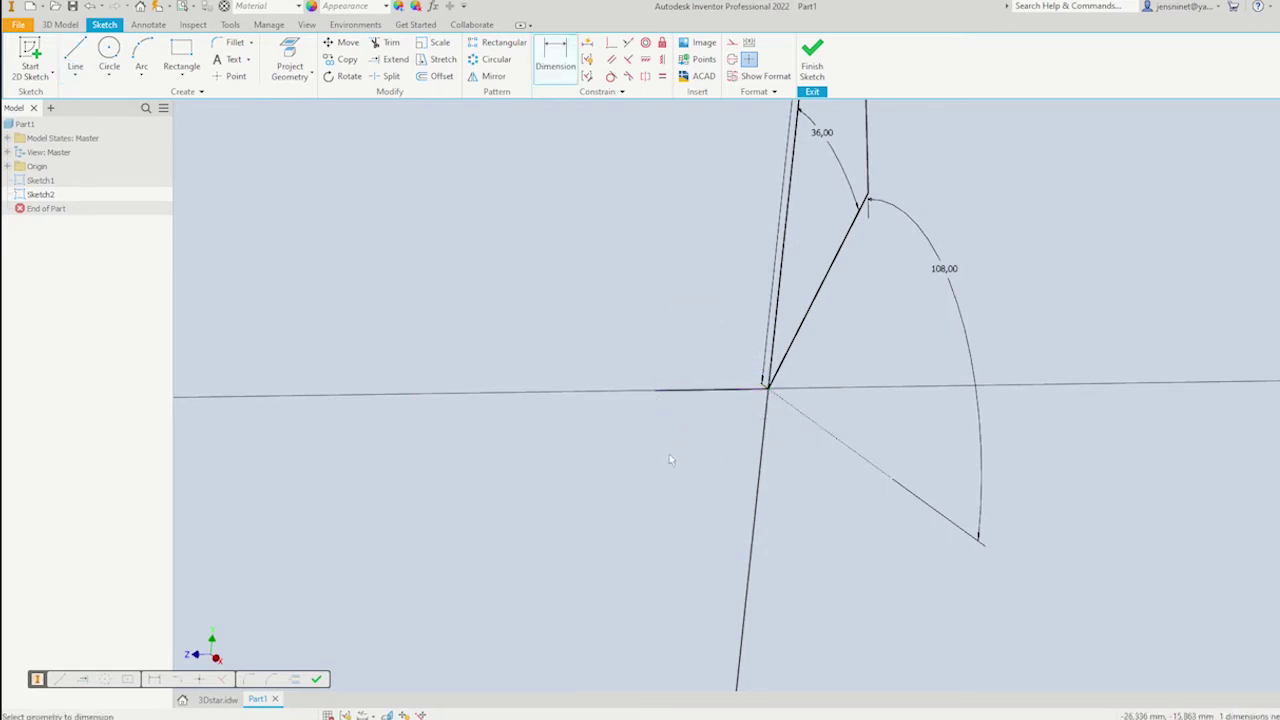
pyautogui.rightClick(669, 454)
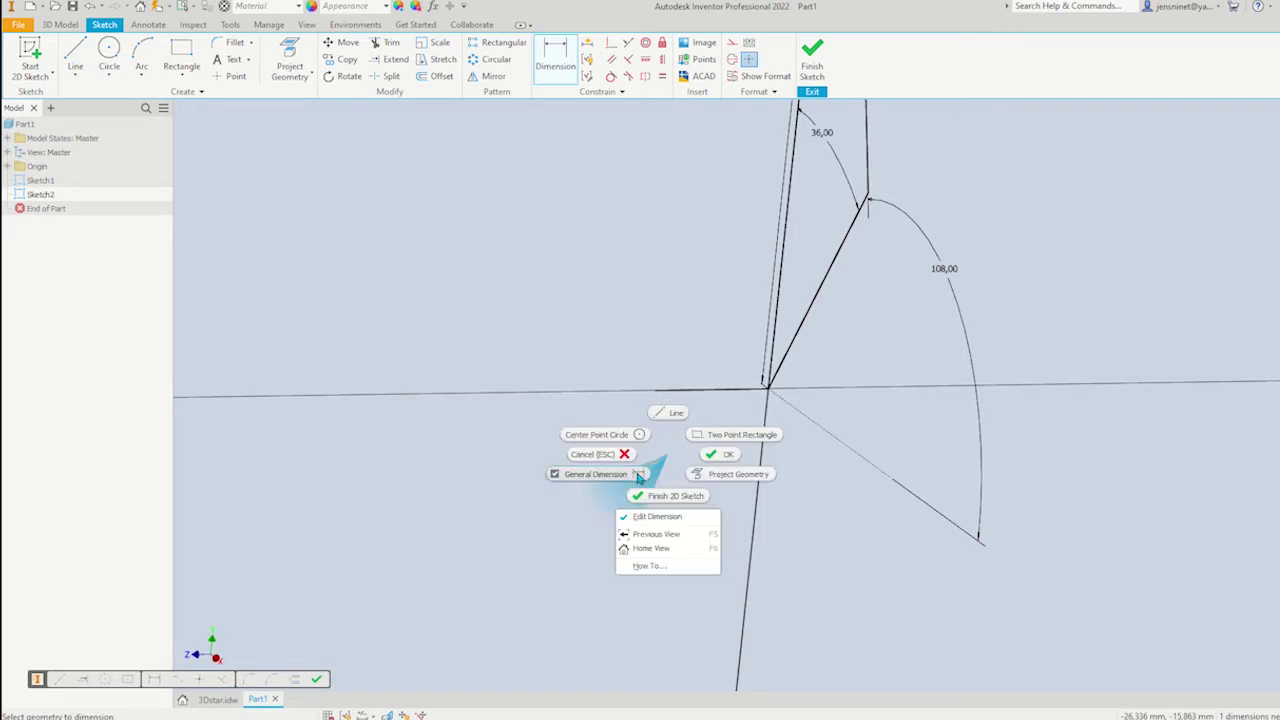
pyautogui.click(638, 477)
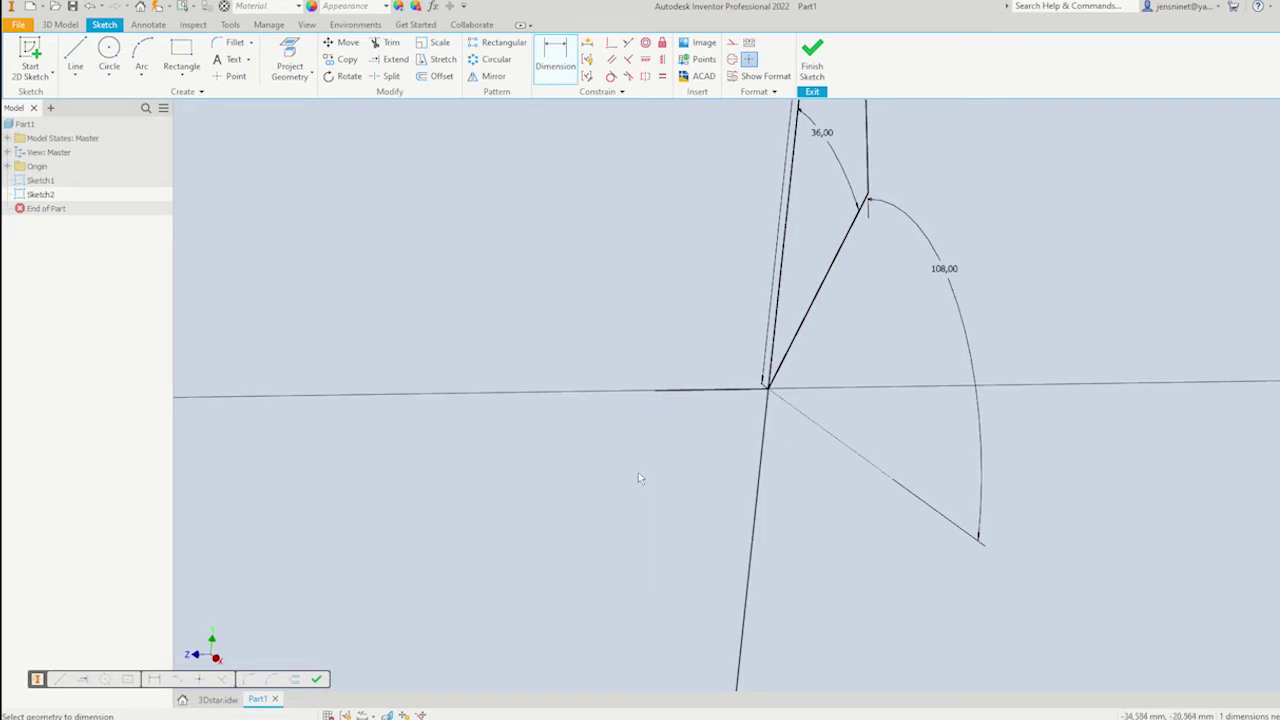
pyautogui.click(698, 391)
pyautogui.click(698, 430)
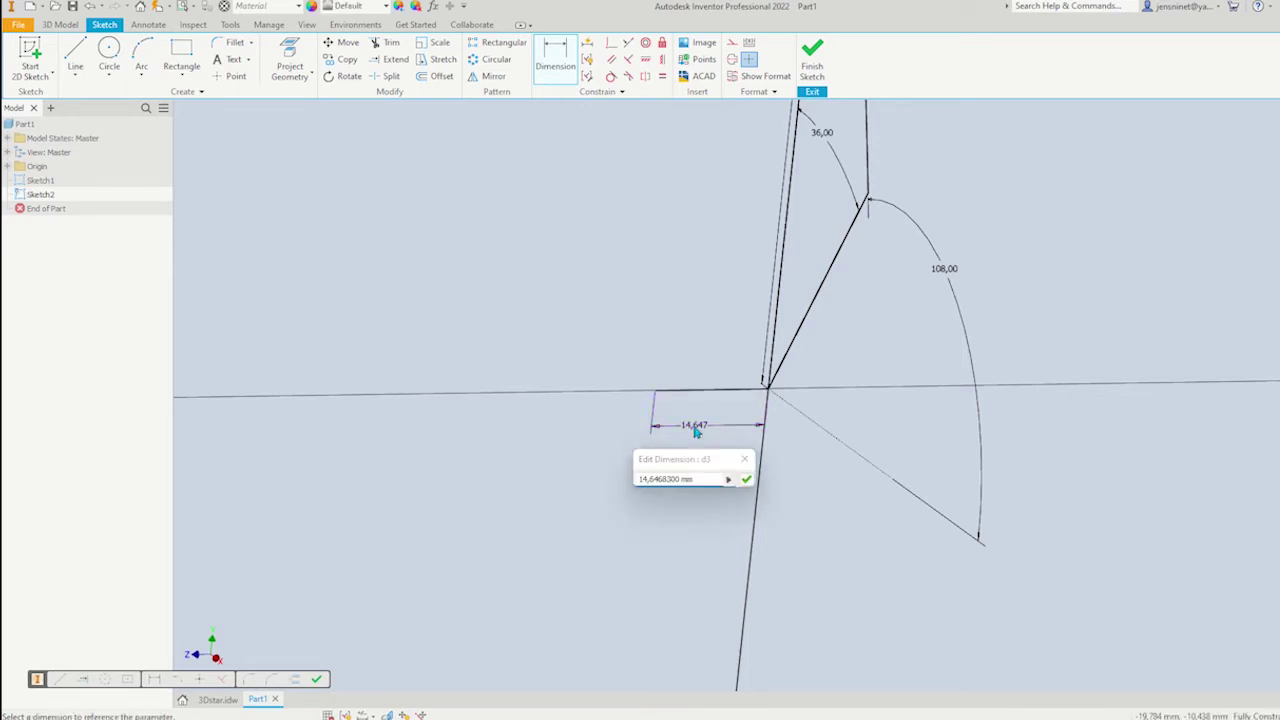
pyautogui.write('30')
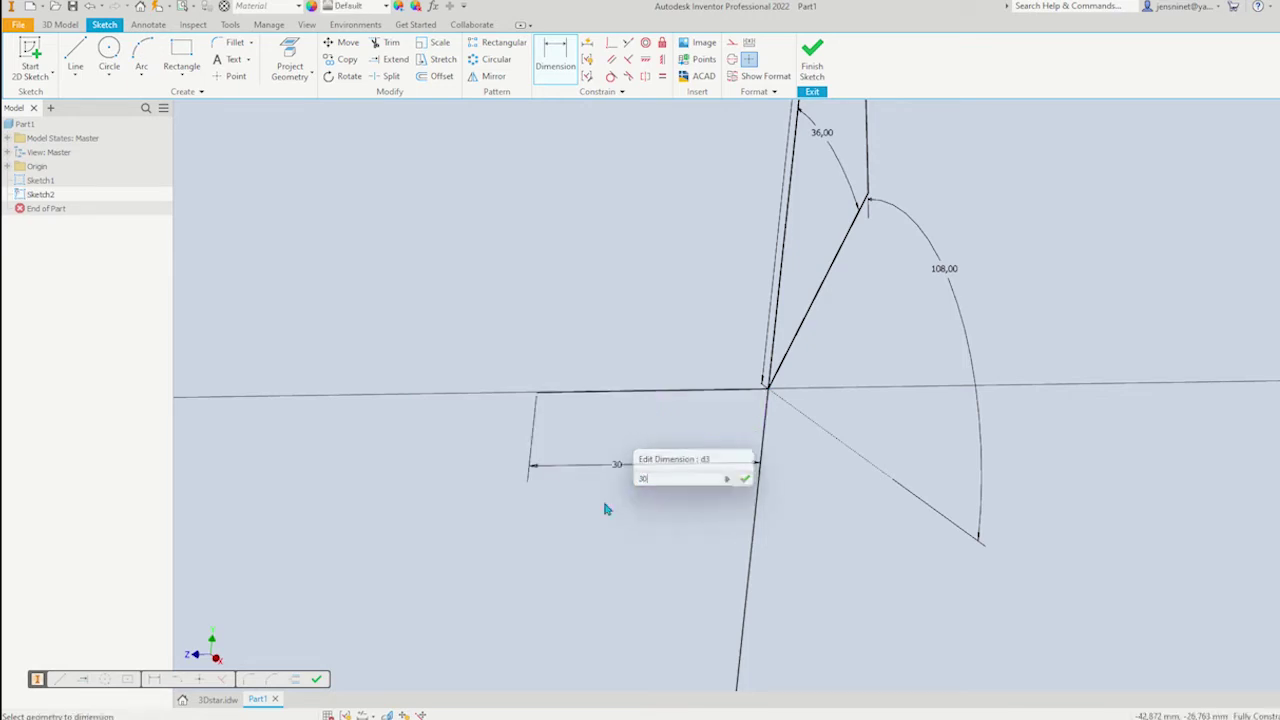
pyautogui.press('Return')
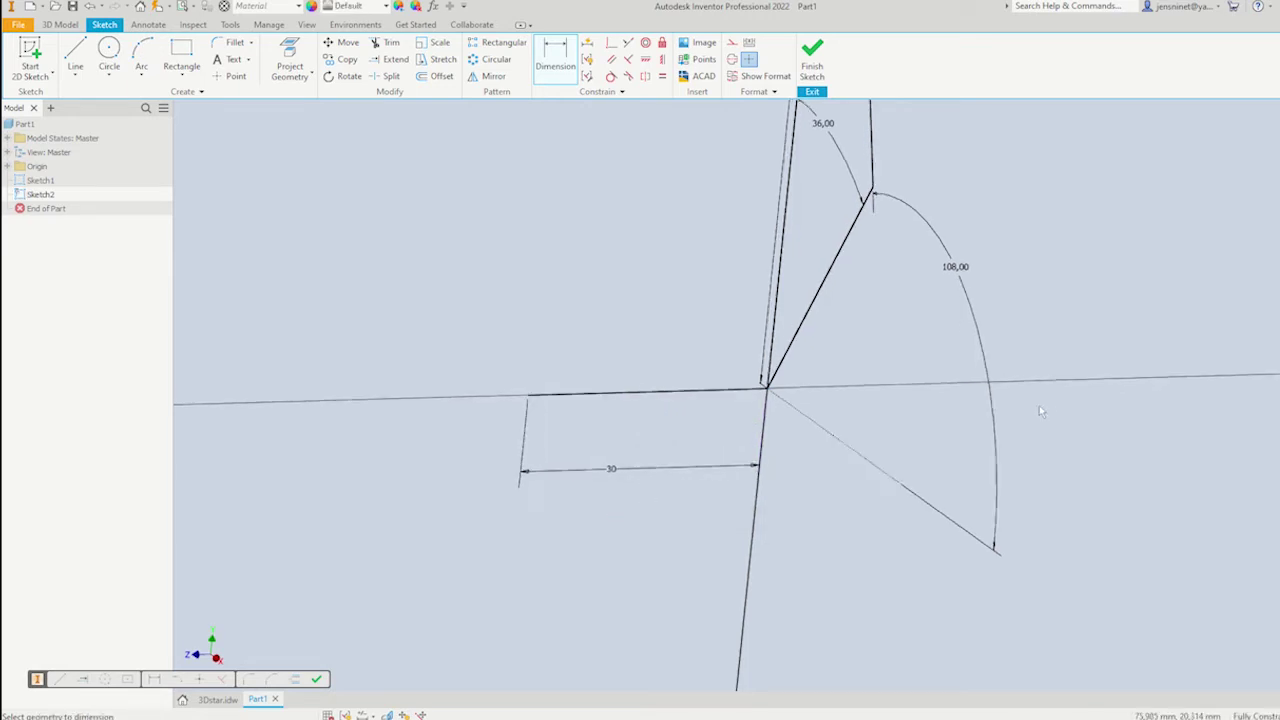
pyautogui.click(812, 55)
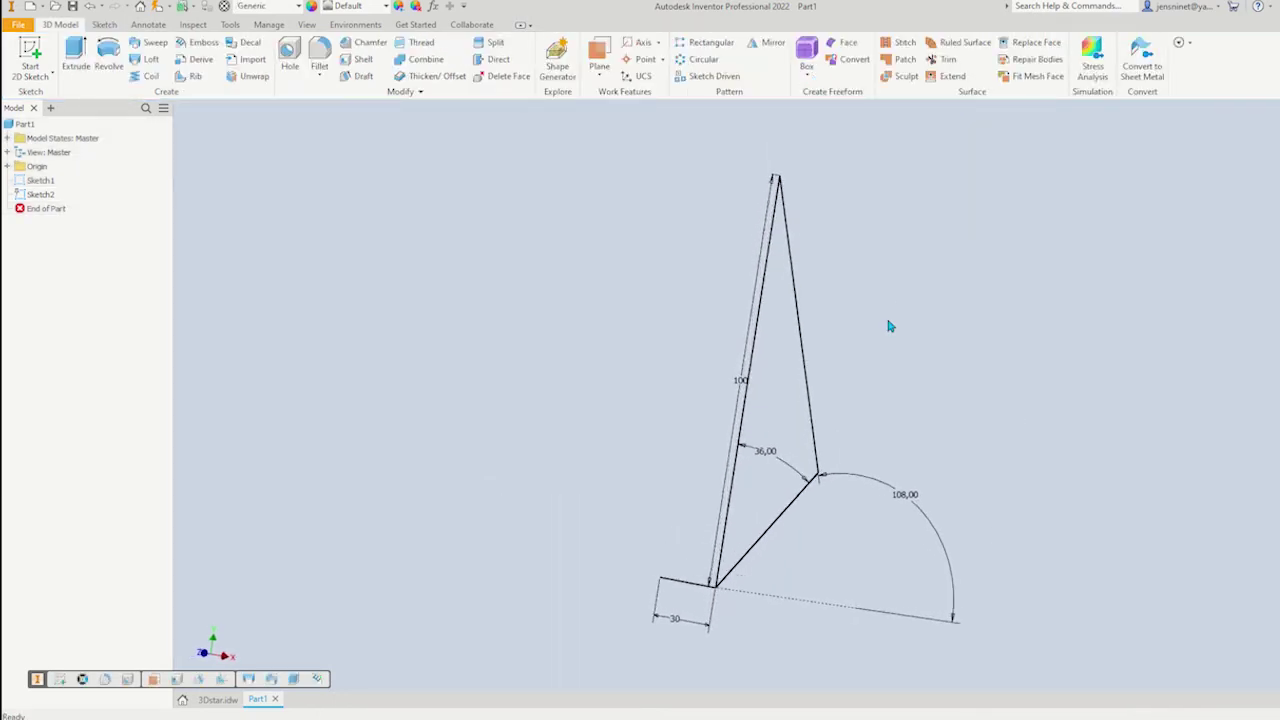
# Create a 3D sketch including the triangle's three corner points, then hide Sketch1.
pyautogui.click(53, 78)
pyautogui.click(57, 126)
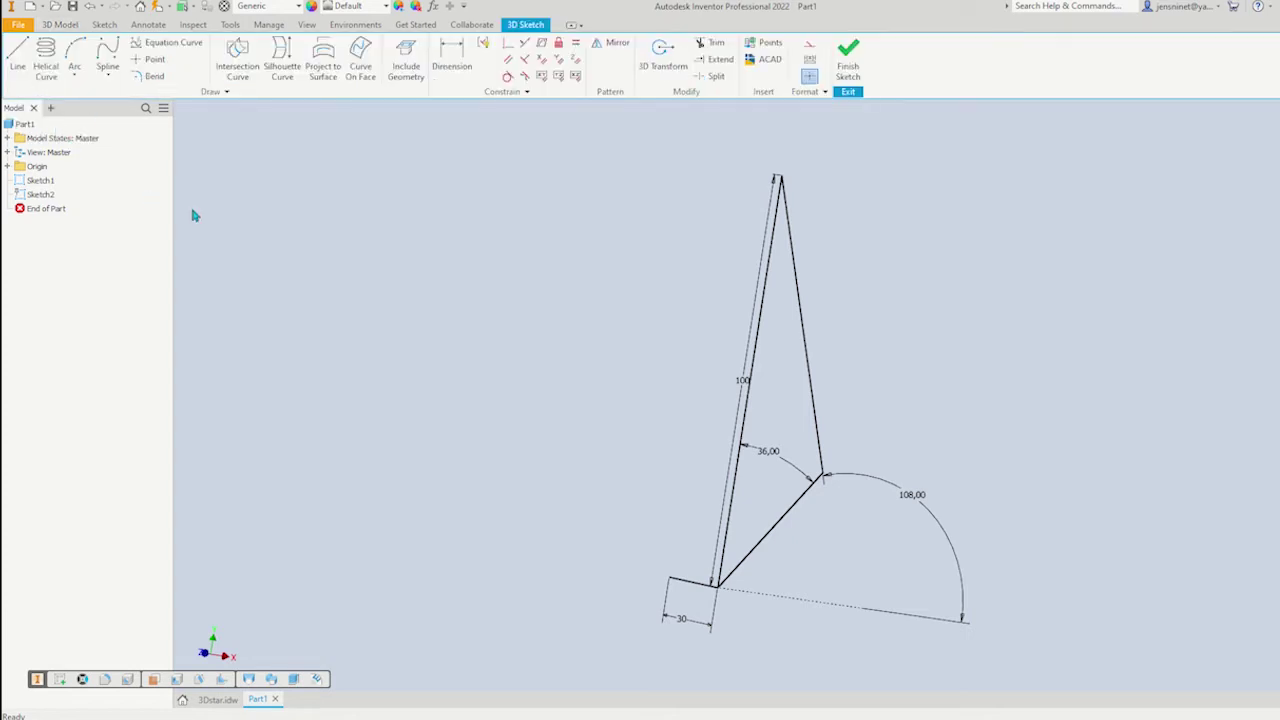
pyautogui.click(405, 75)
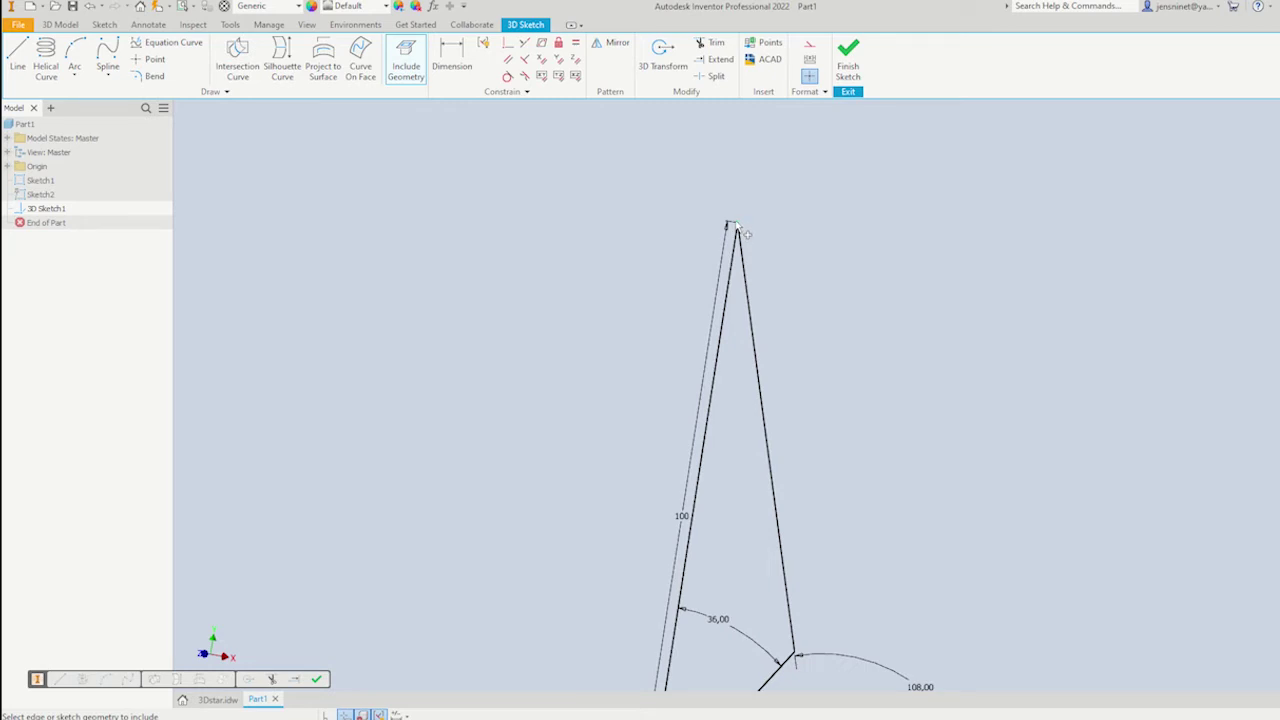
pyautogui.scroll(-2, 821, 407)
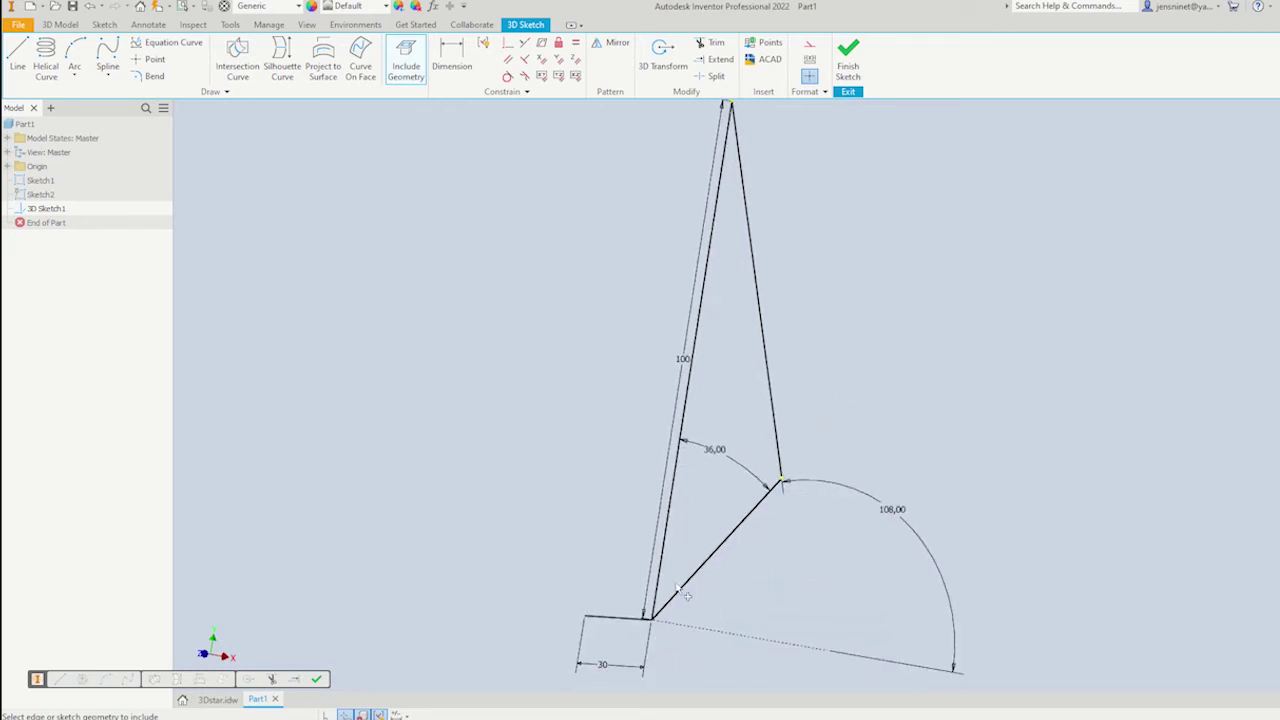
pyautogui.scroll(-1, 795, 490)
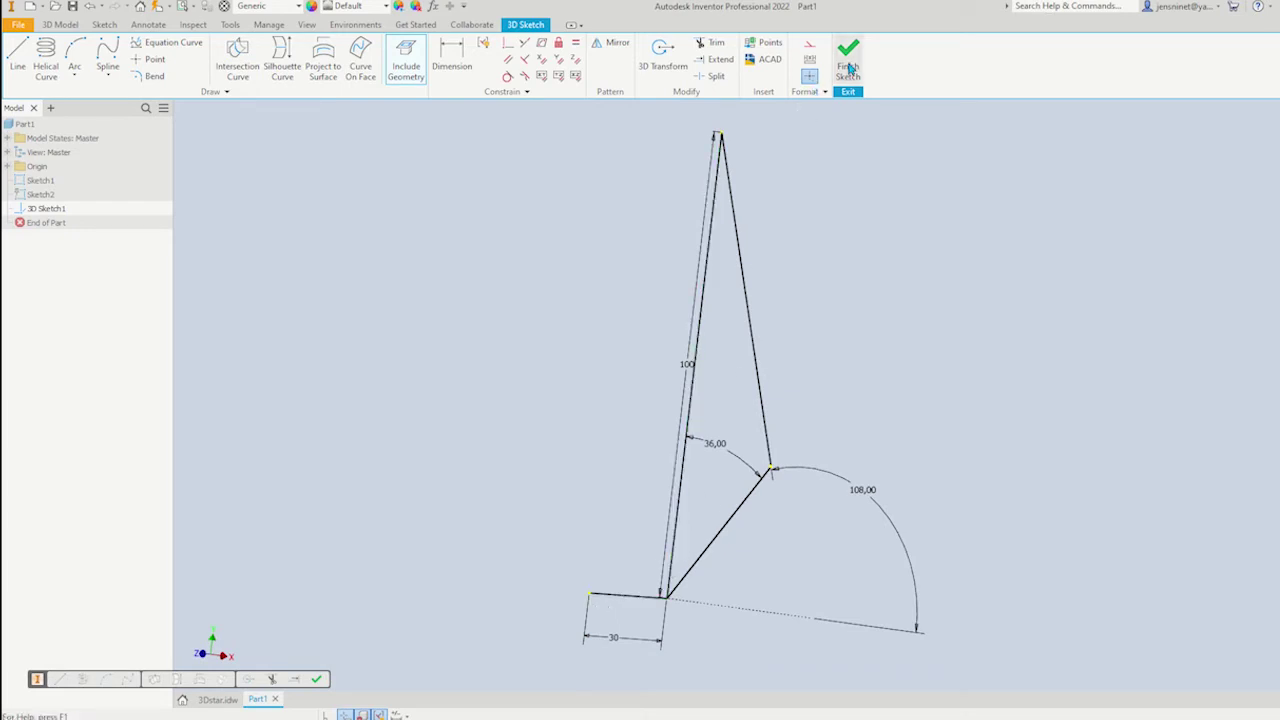
pyautogui.click(849, 68)
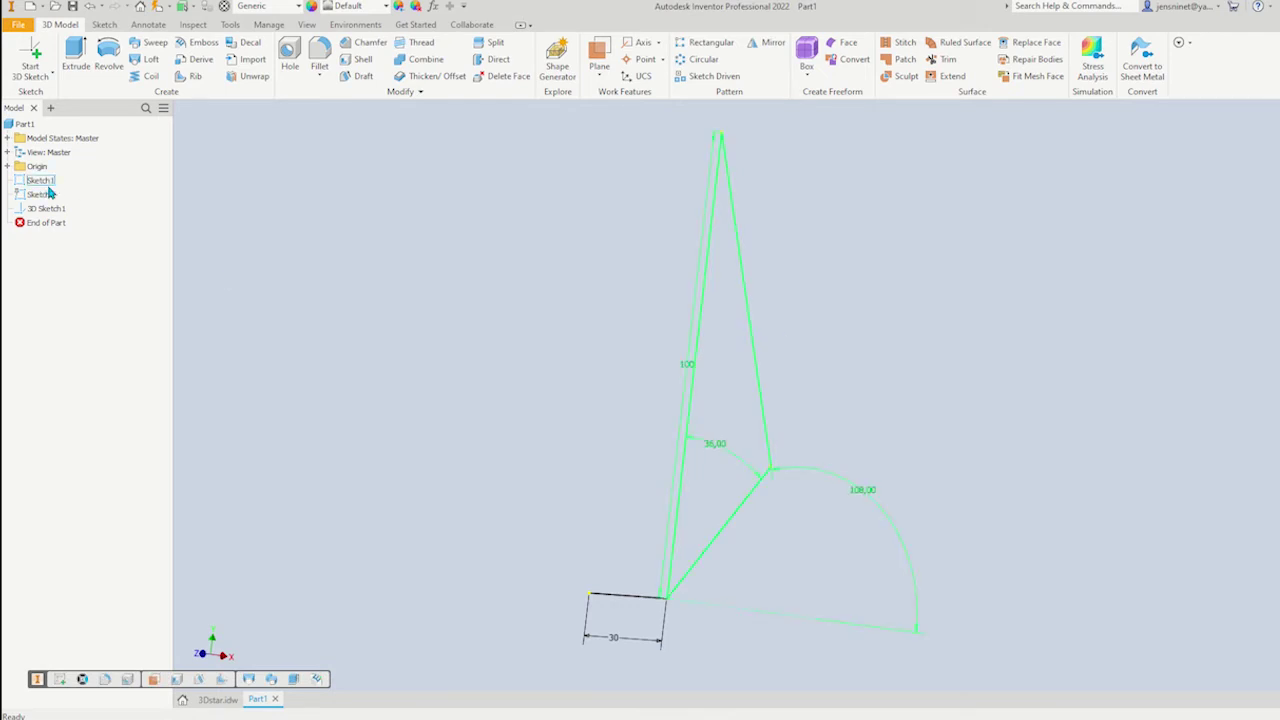
pyautogui.click(758, 368)
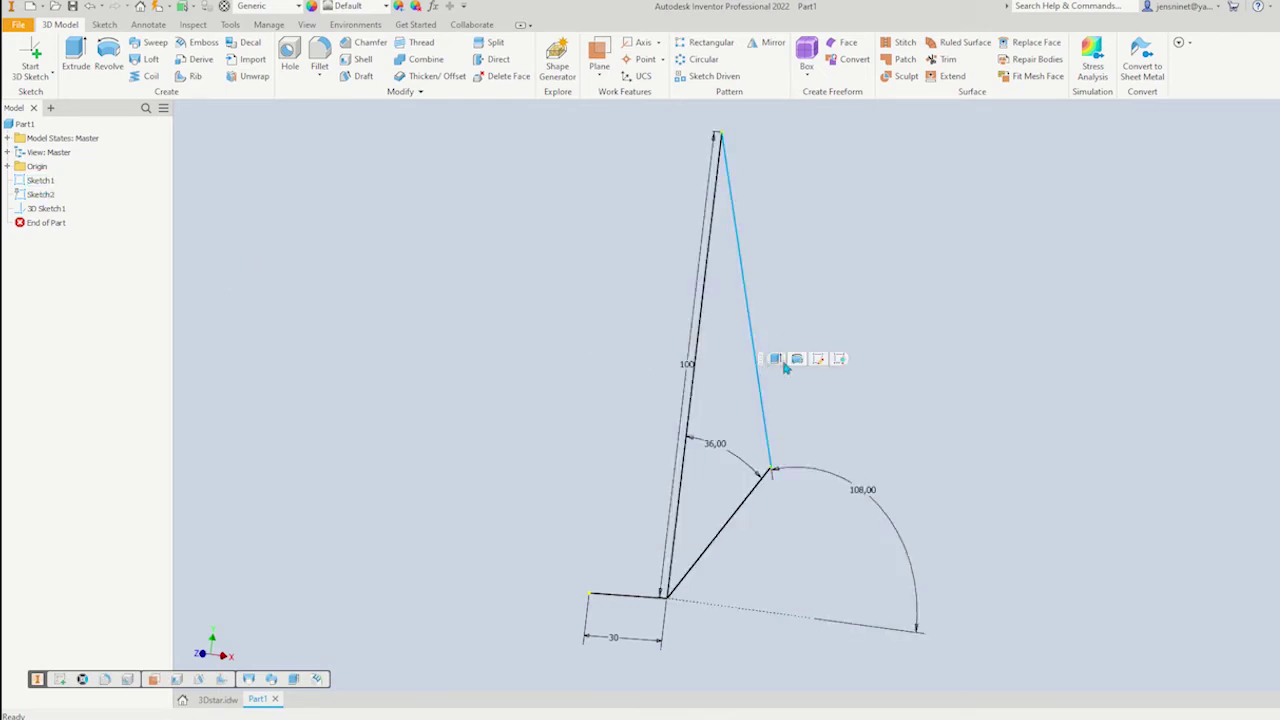
pyautogui.click(839, 362)
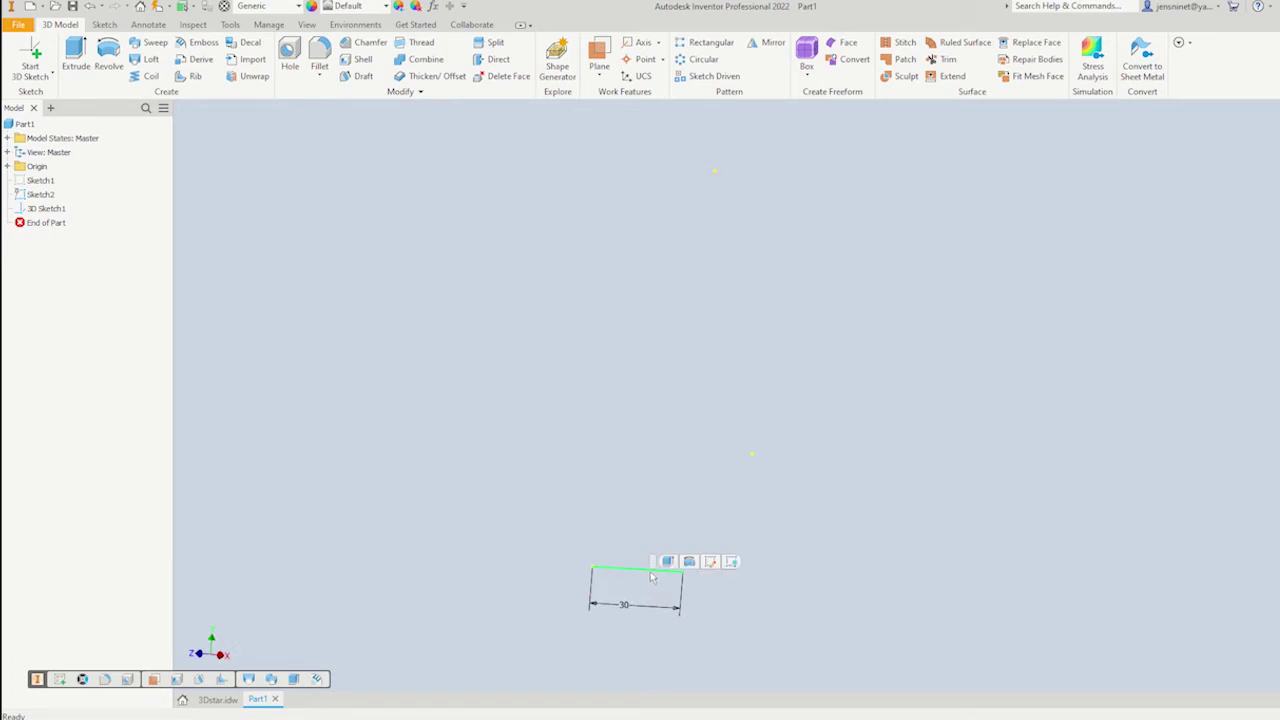
# Hide Sketch2 and reopen 3D Sketch1 for editing.
pyautogui.click(731, 564)
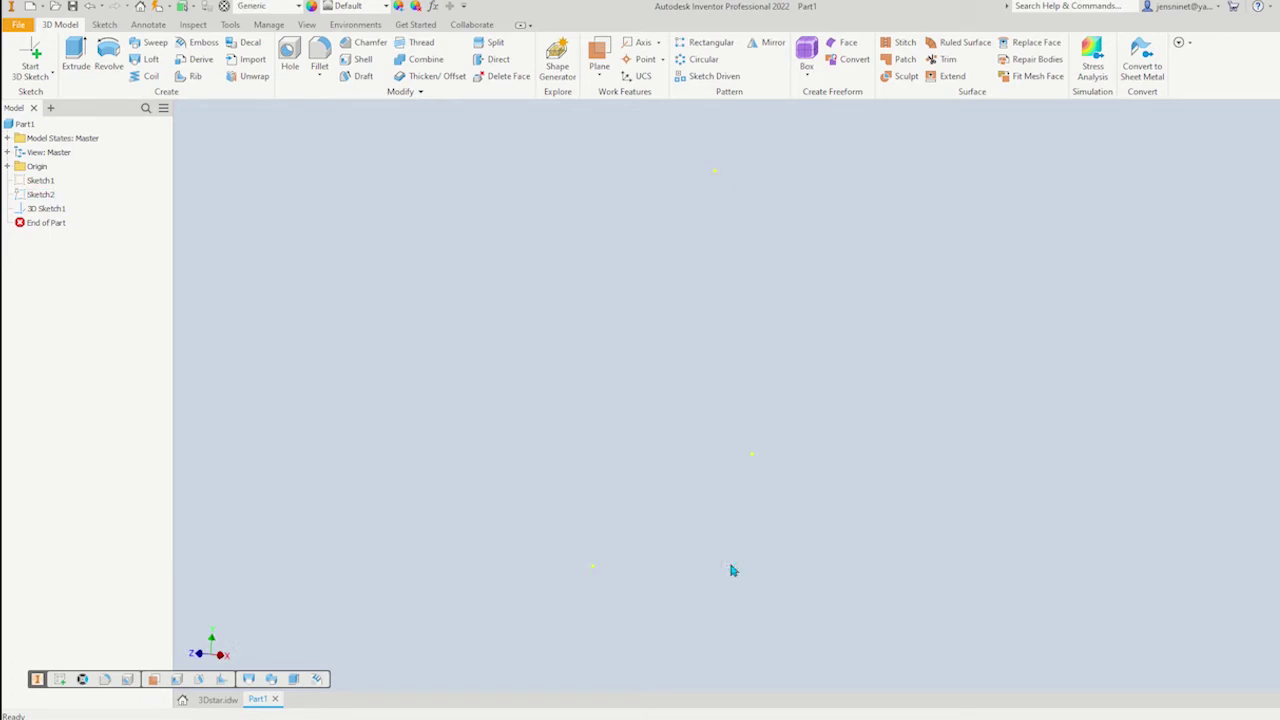
pyautogui.click(45, 209)
pyautogui.rightClick(47, 211)
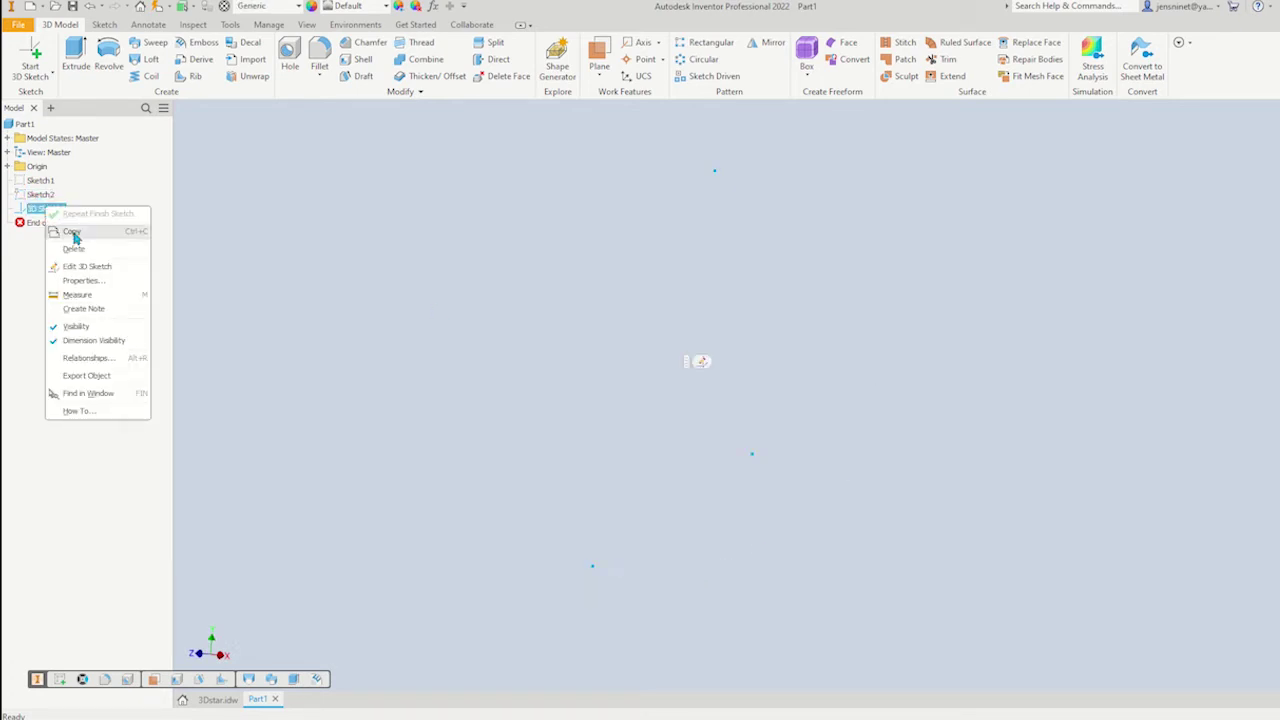
pyautogui.click(90, 266)
# Draw three 3D lines joining the top, lower-left and right points into a closed triangle.
pyautogui.rightClick(434, 290)
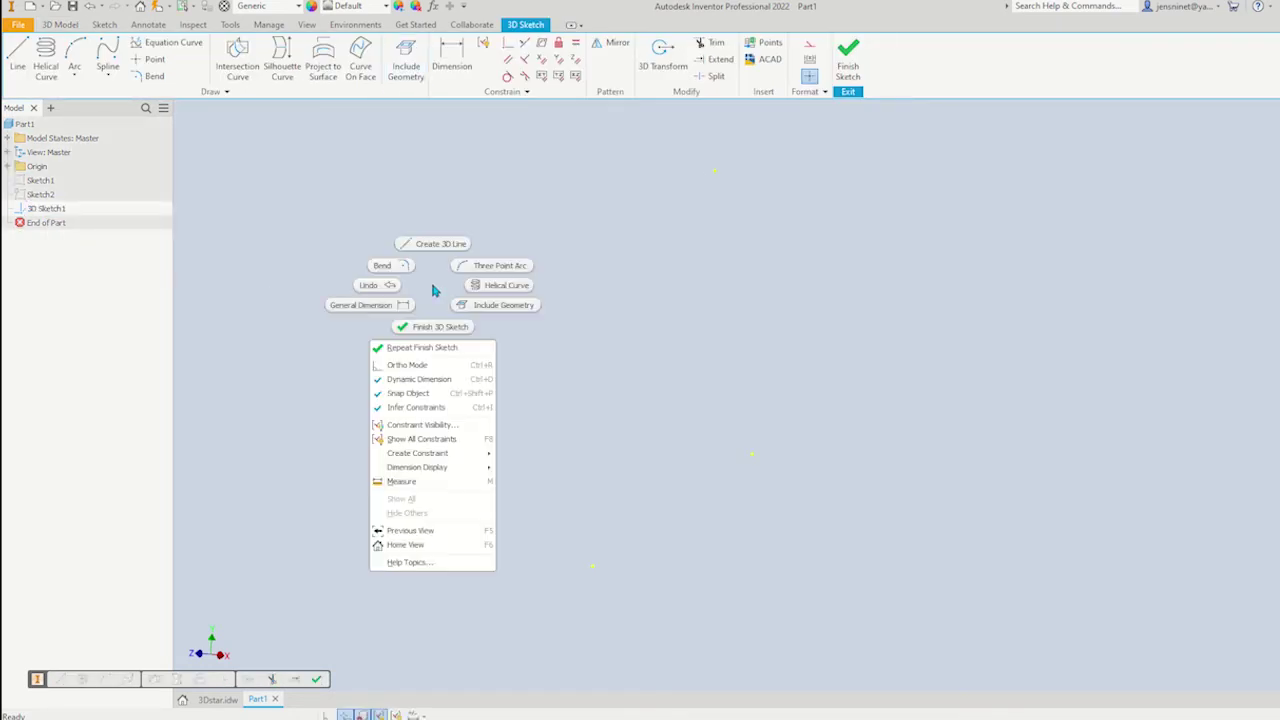
pyautogui.click(440, 244)
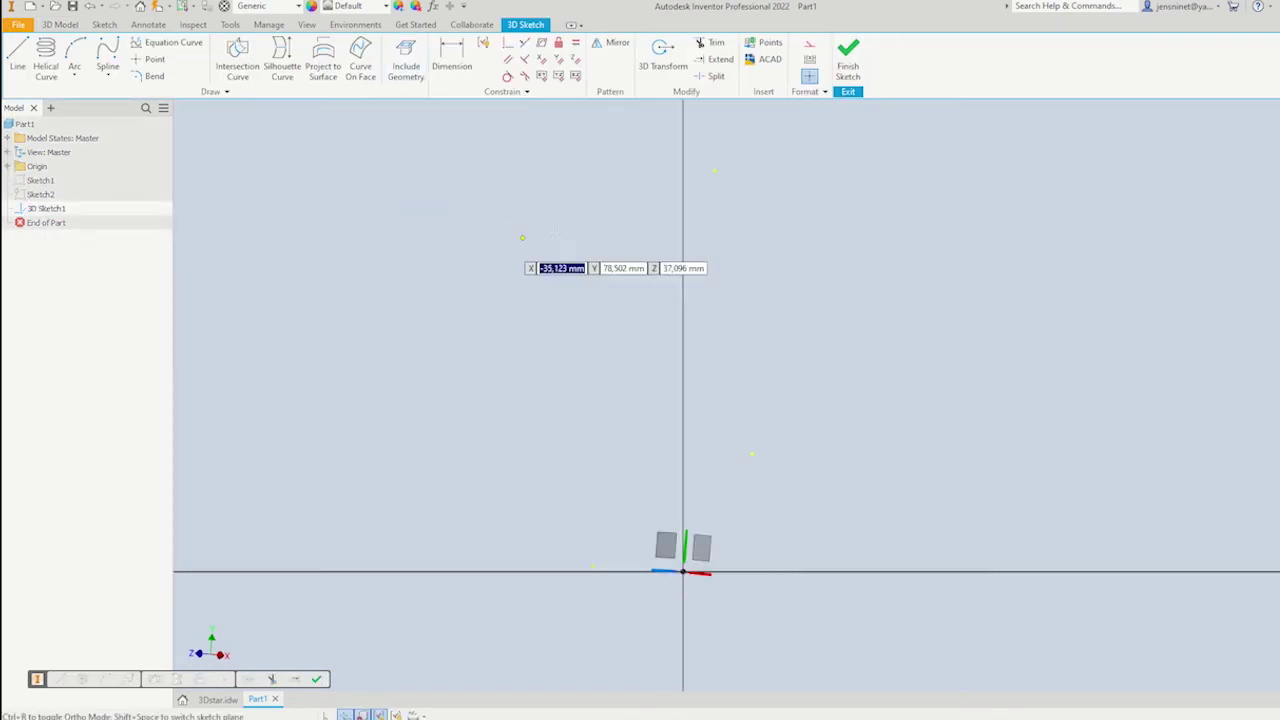
pyautogui.click(714, 170)
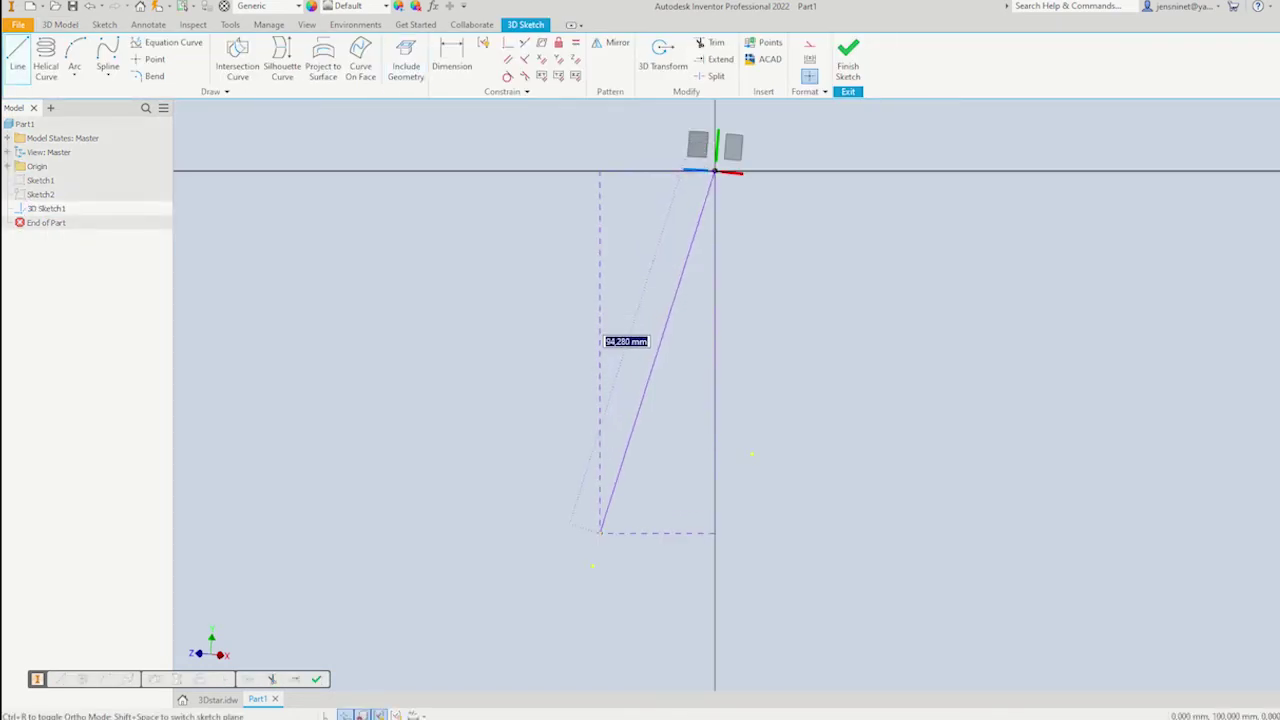
pyautogui.click(592, 561)
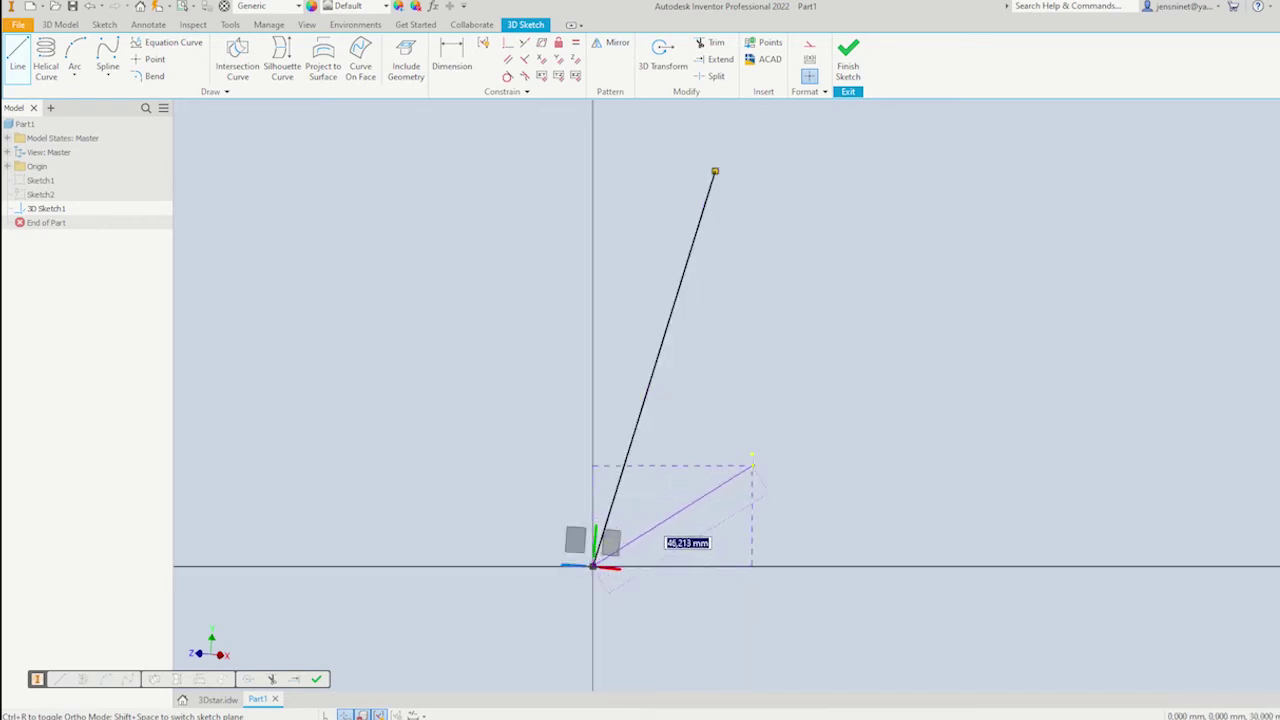
pyautogui.click(752, 453)
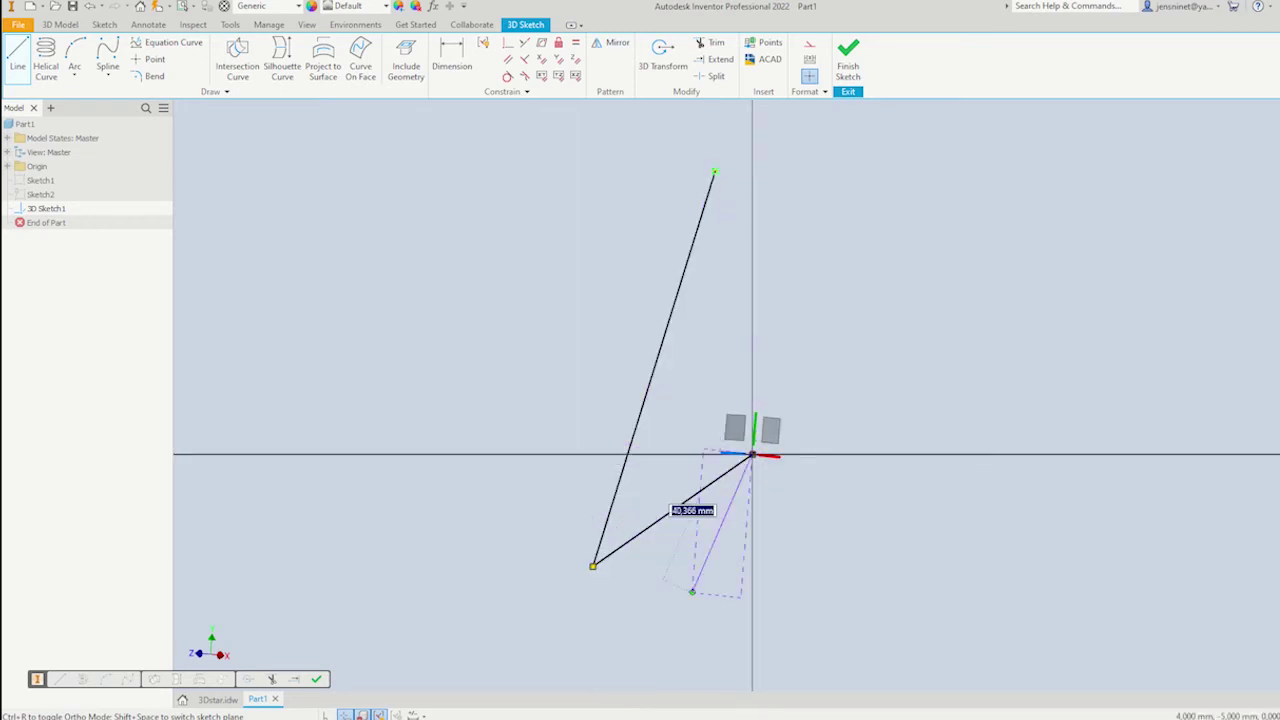
pyautogui.click(714, 170)
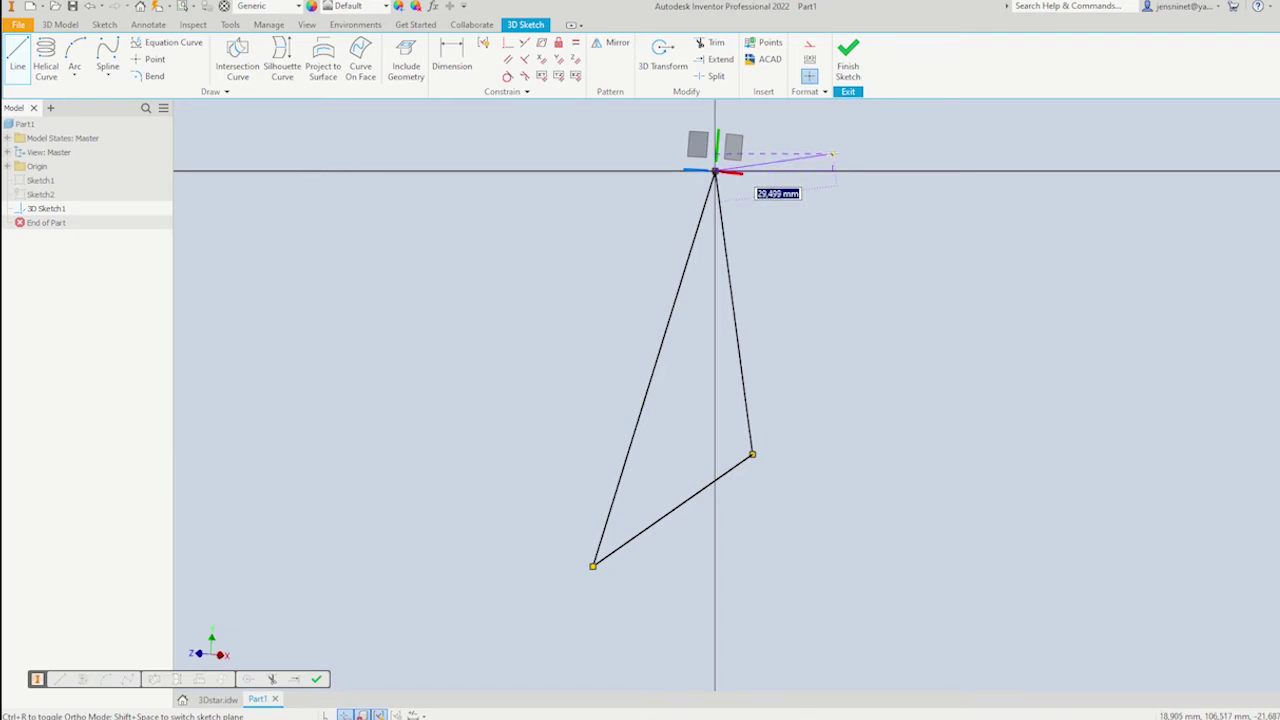
pyautogui.press('Escape')
pyautogui.click(850, 60)
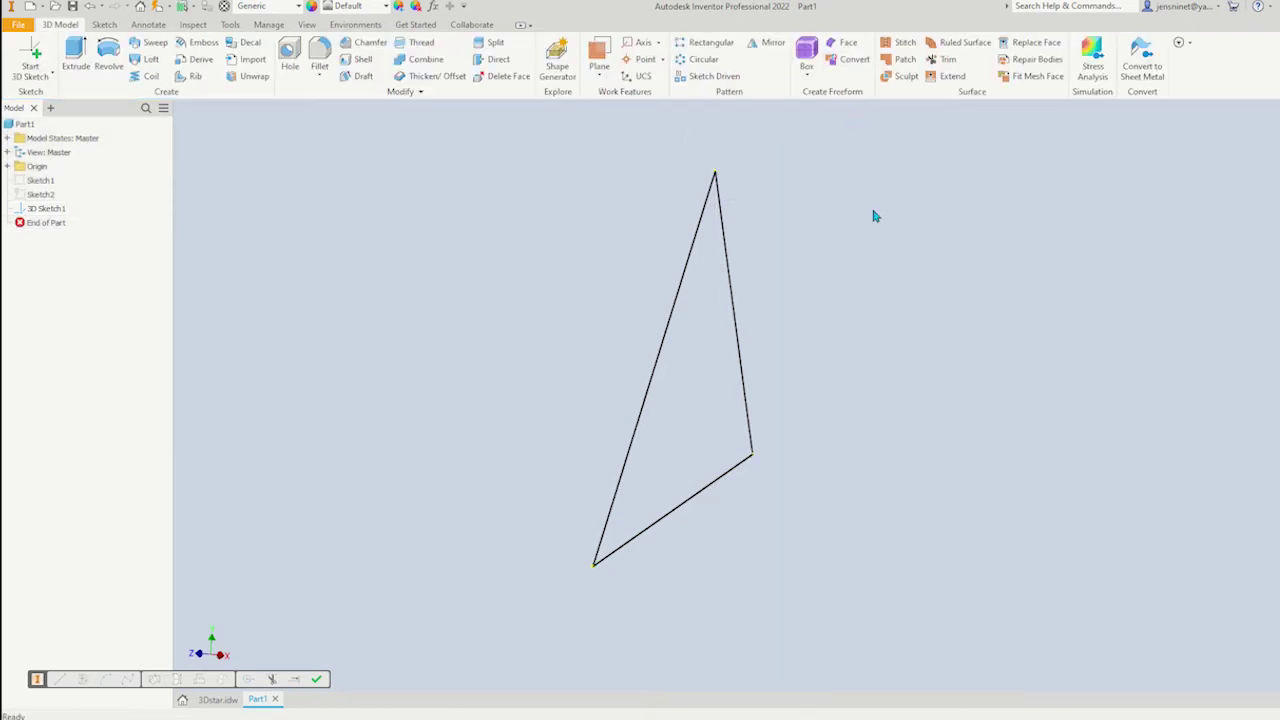
# Fill the 3D triangle with a boundary patch surface.
pyautogui.click(905, 59)
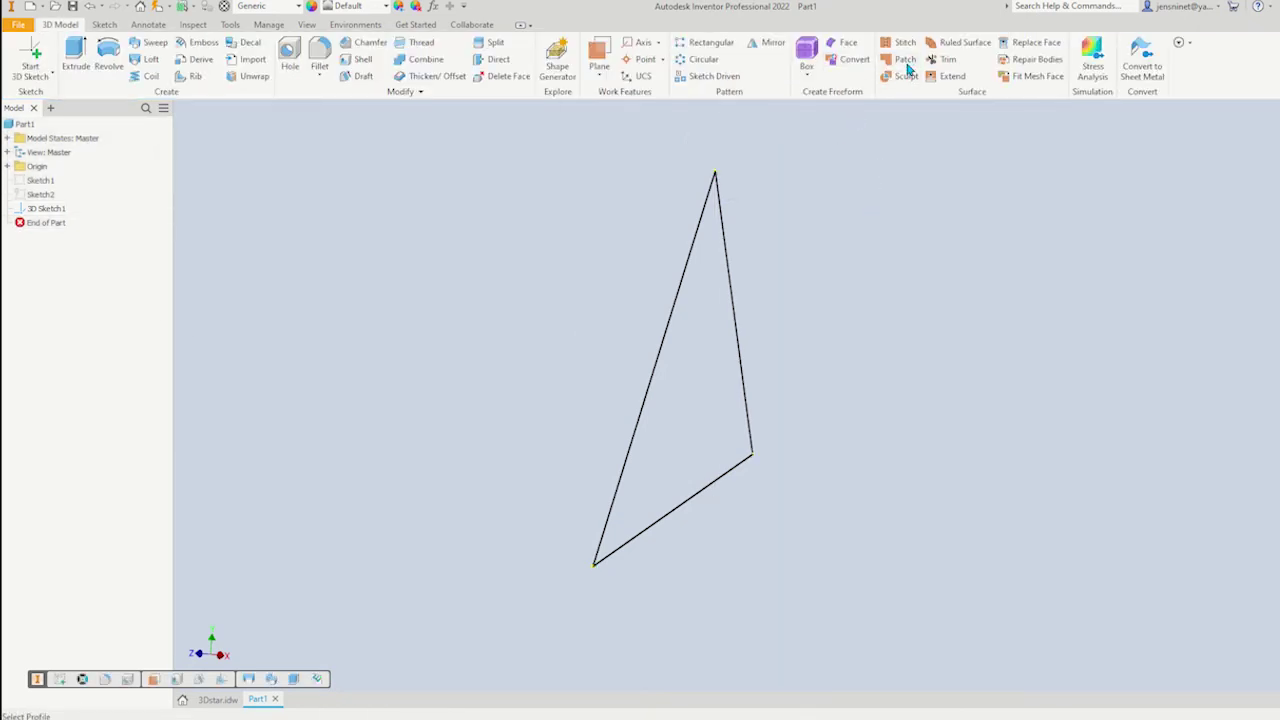
pyautogui.click(735, 317)
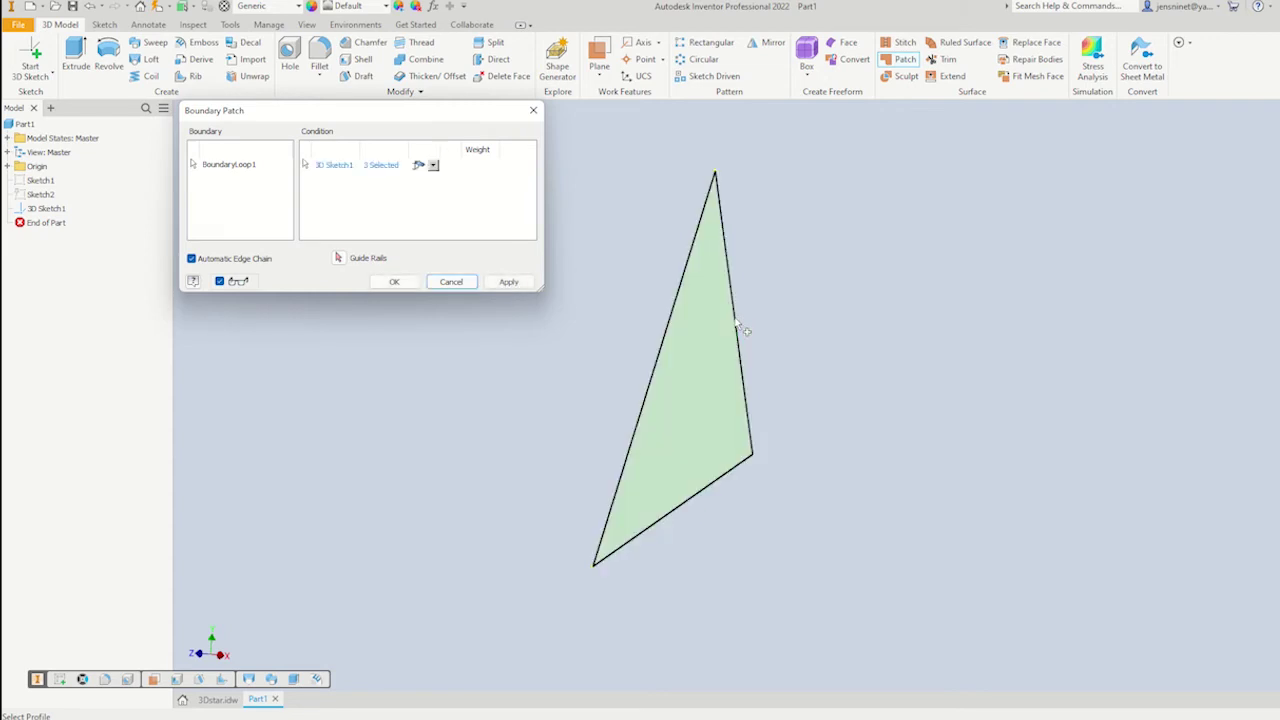
pyautogui.click(391, 284)
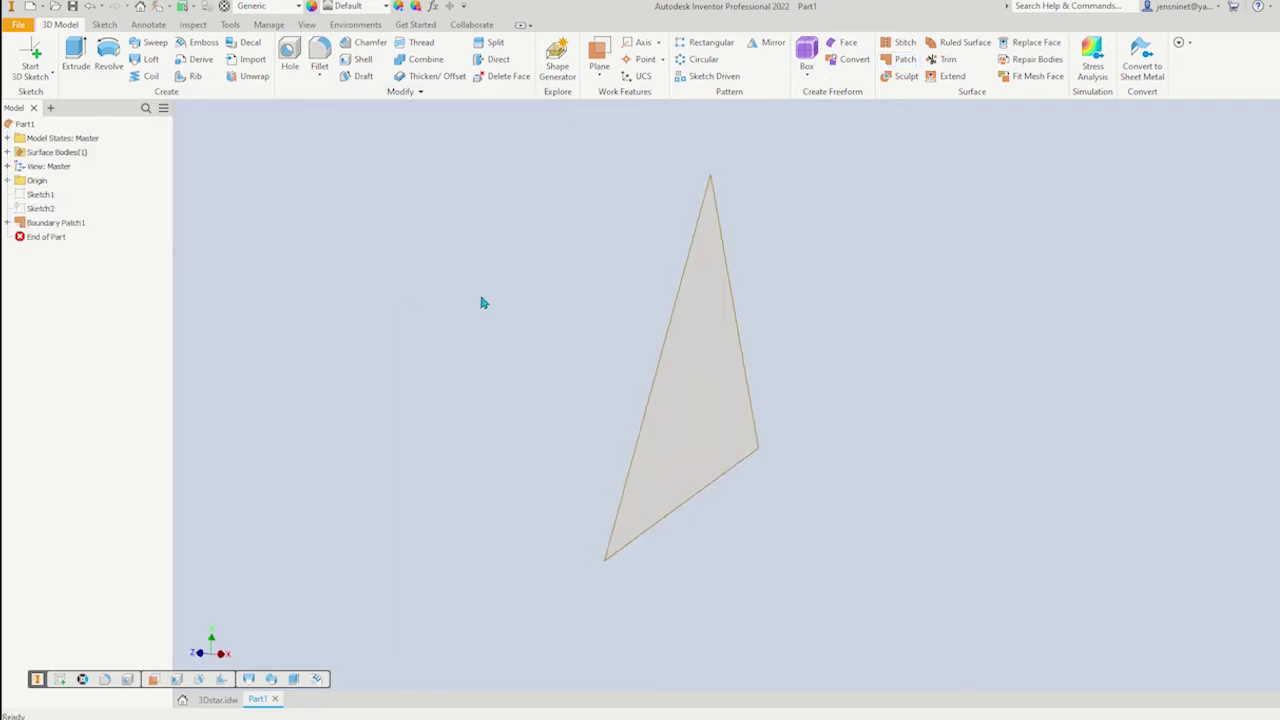
# Mirror the boundary patch across the YZ plane.
pyautogui.click(773, 42)
pyautogui.click(716, 322)
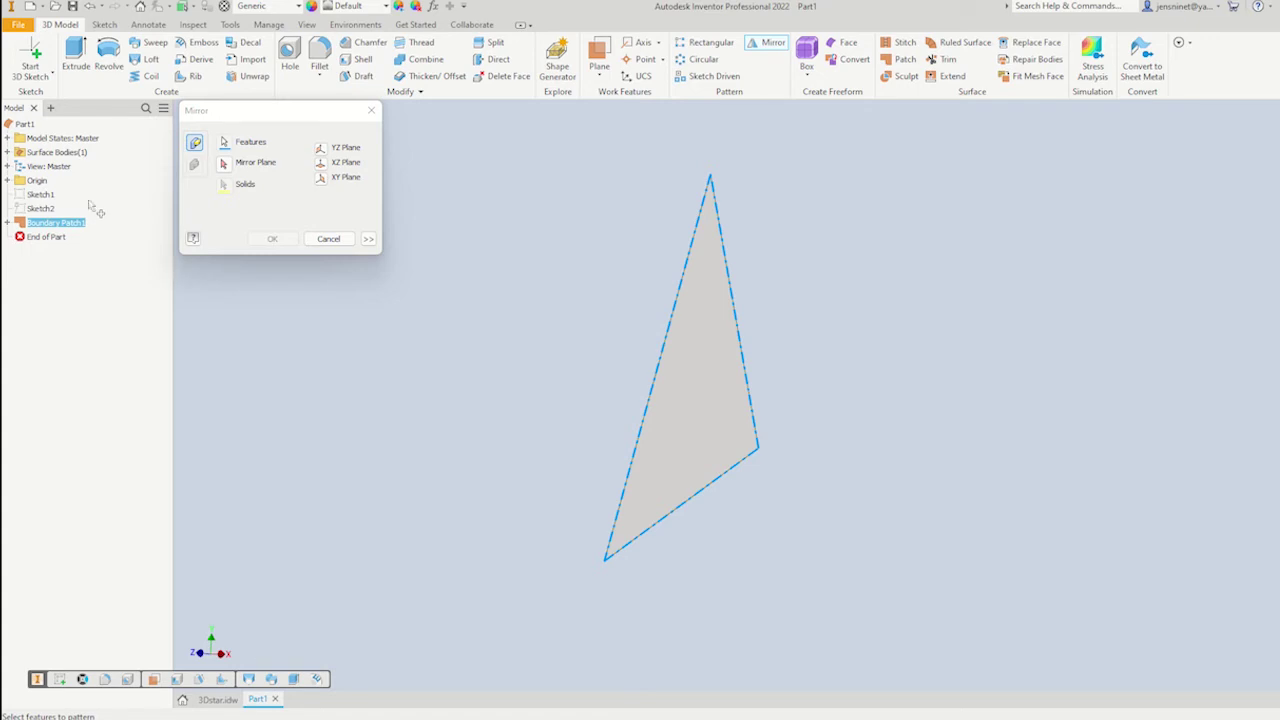
pyautogui.click(9, 181)
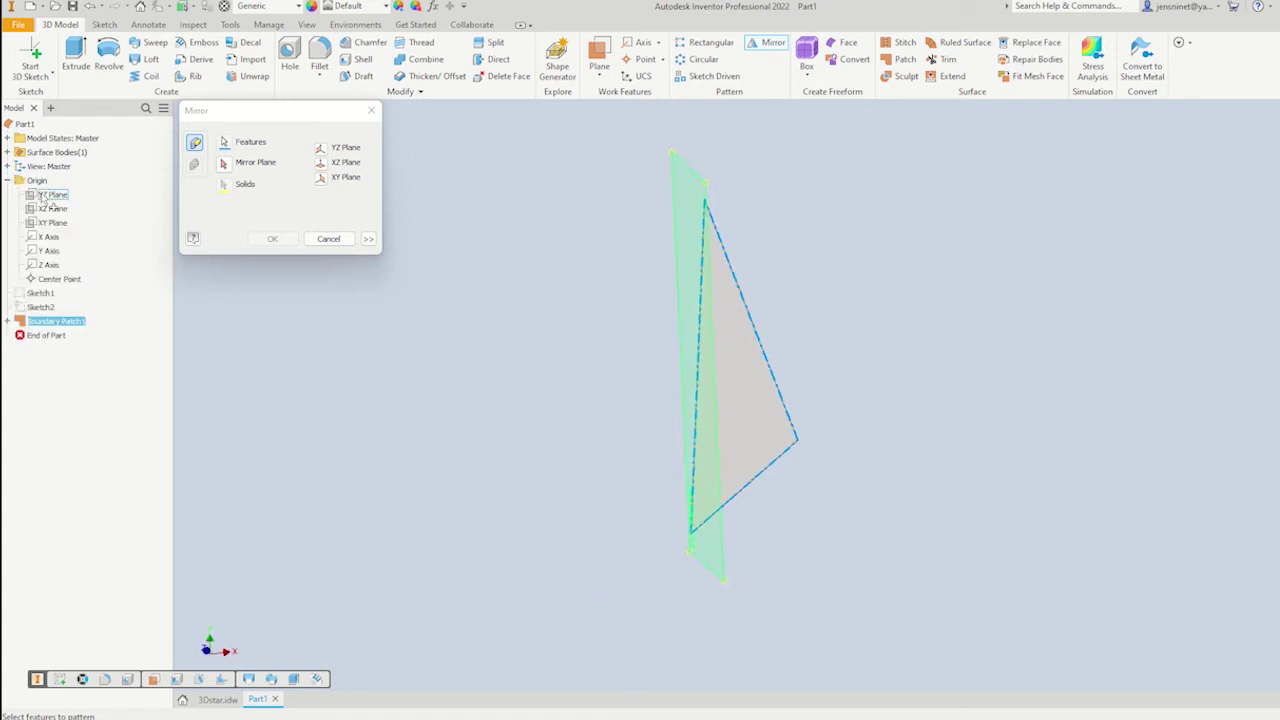
pyautogui.click(50, 194)
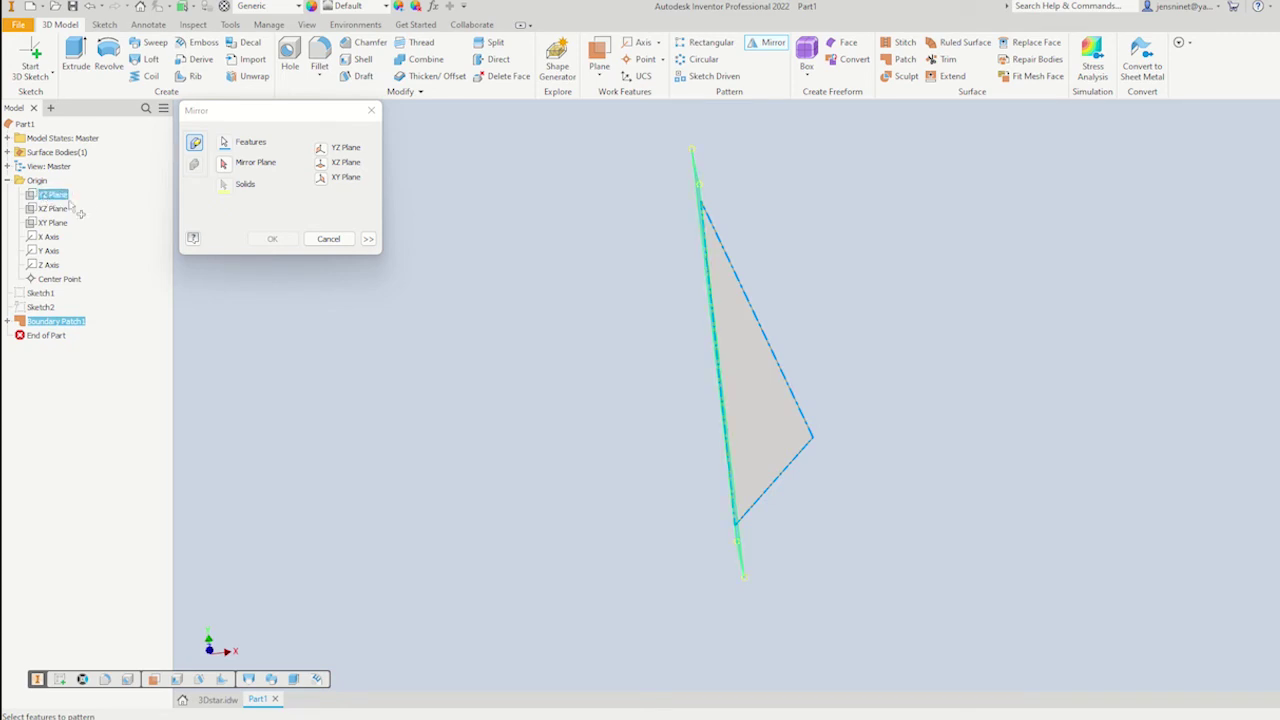
pyautogui.click(53, 194)
pyautogui.click(276, 240)
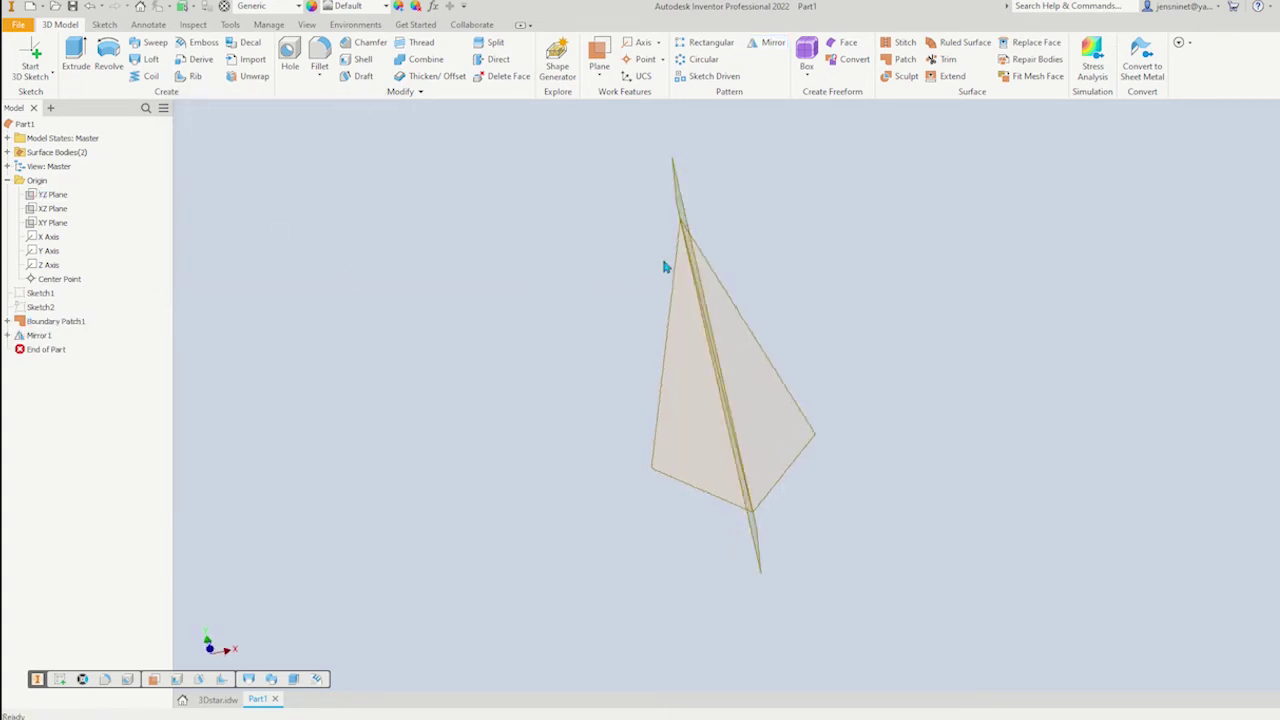
# Orbit to inspect the mirrored surface, then return to a standard view.
pyautogui.keyDown('shift'); pyautogui.moveTo(666, 263); pyautogui.dragTo(418, 239, button='middle'); pyautogui.keyUp('shift')
pyautogui.click(688, 215)
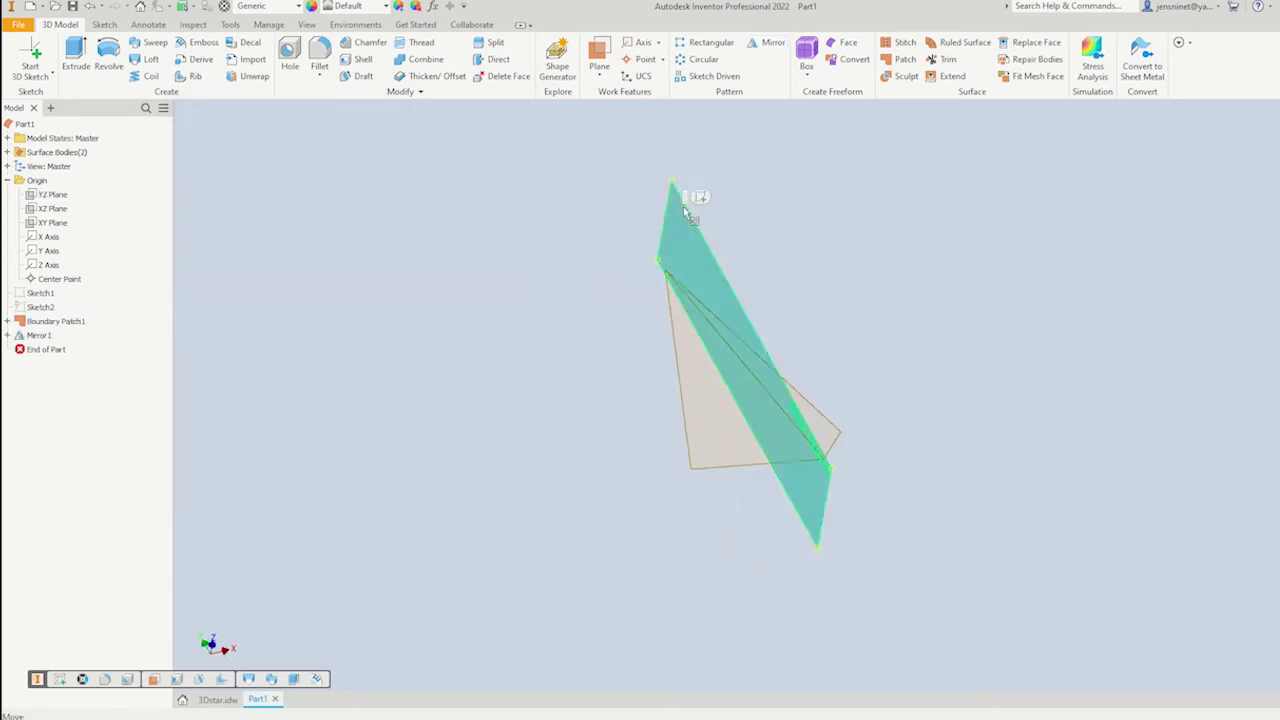
pyautogui.rightClick(688, 214)
pyautogui.click(741, 229)
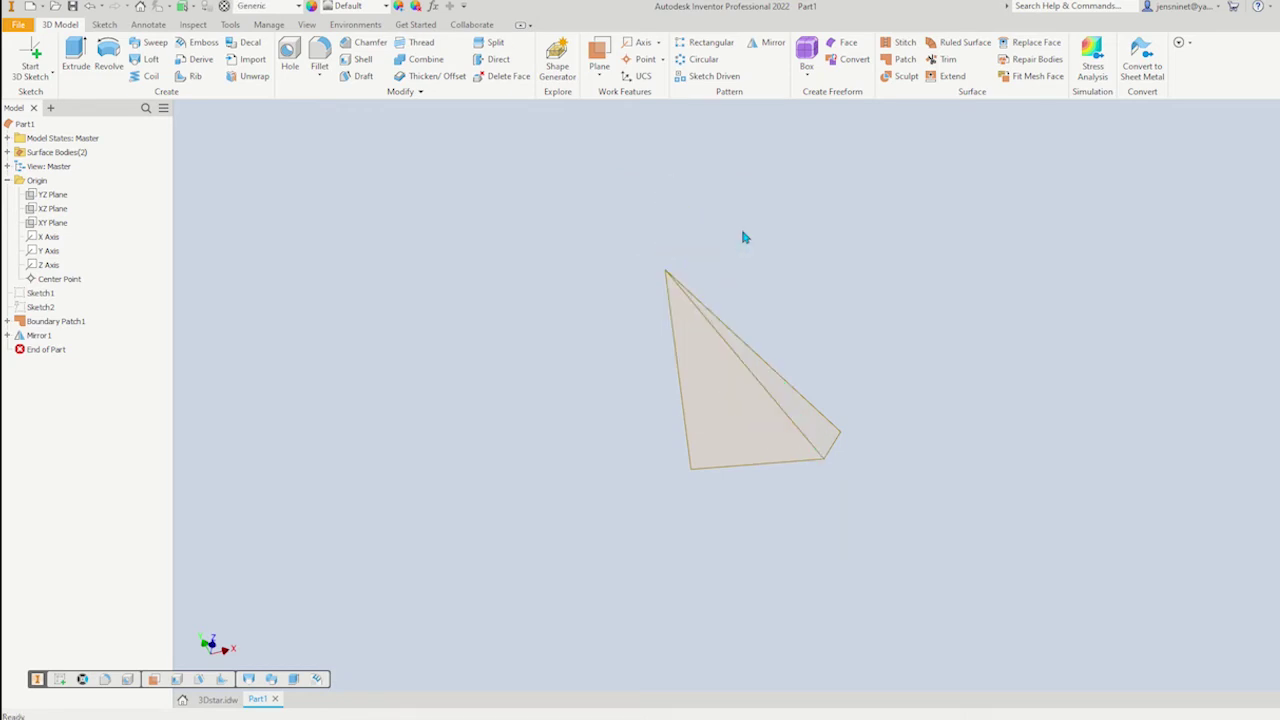
# Toggle the origin Z Axis visibility in the viewport.
pyautogui.press('F6')
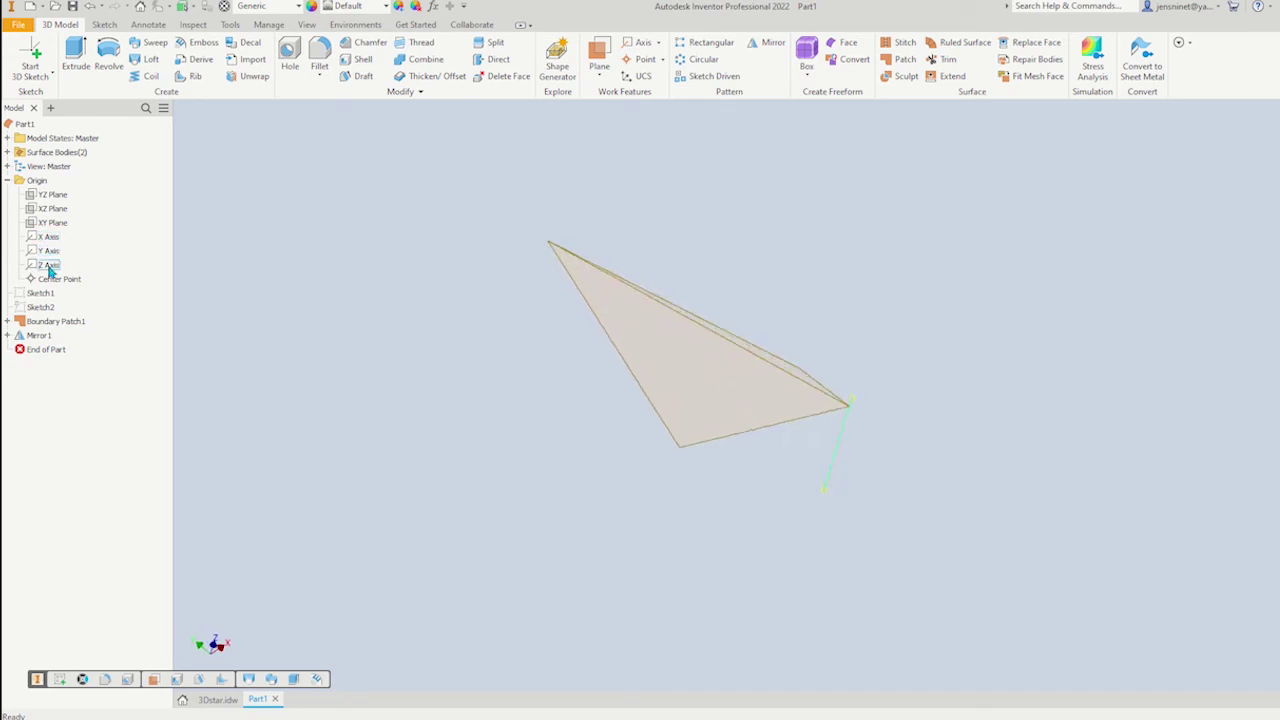
pyautogui.click(49, 266)
pyautogui.rightClick(49, 270)
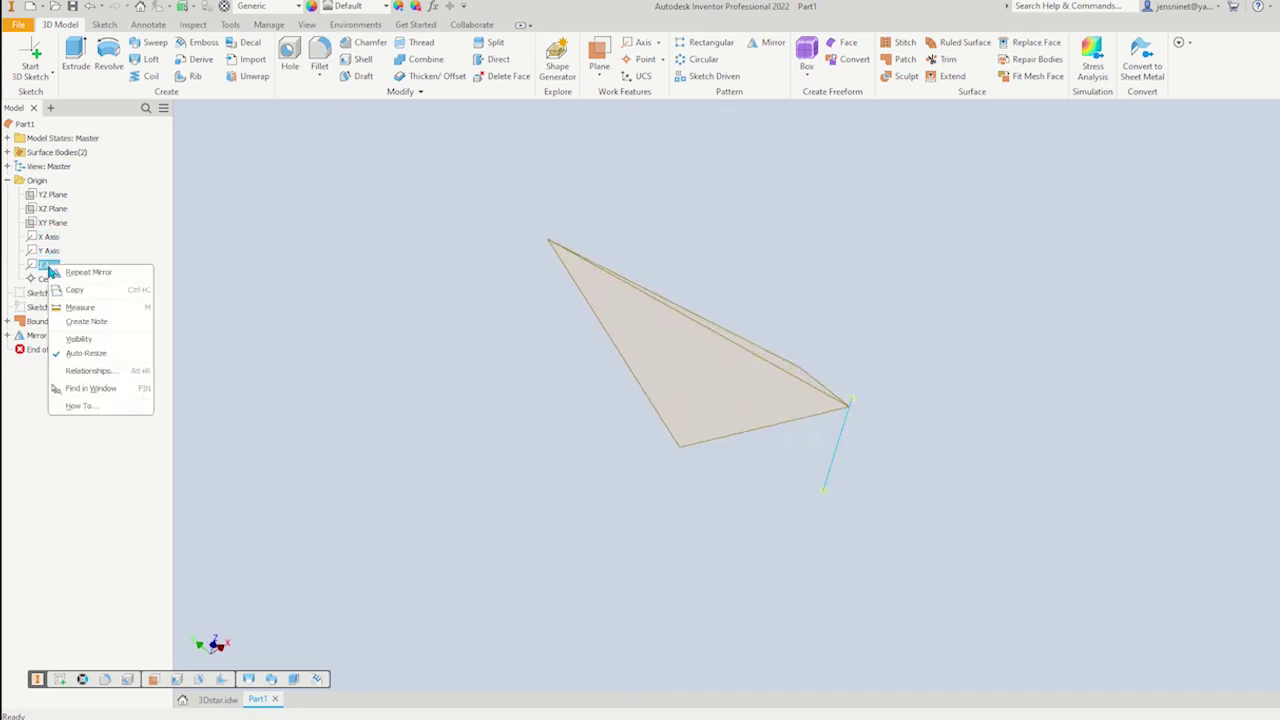
pyautogui.click(79, 340)
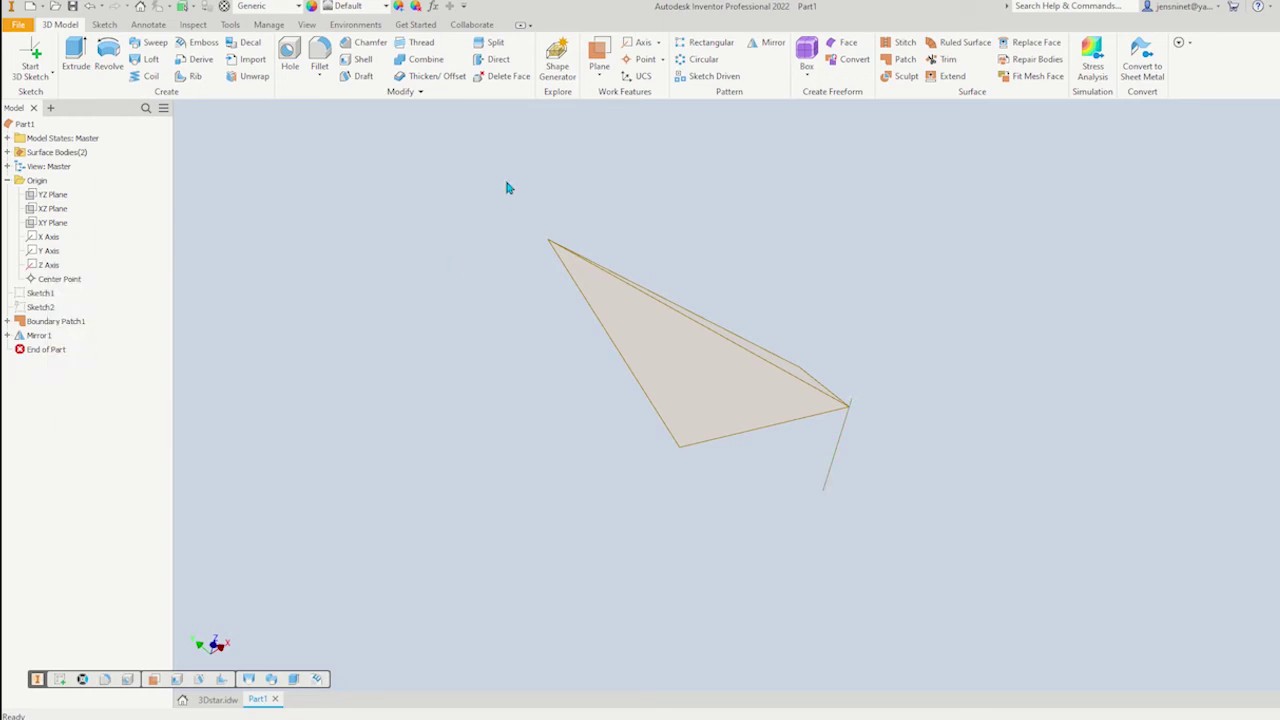
# Circularly pattern the patch and its mirror 5 times around the central edge.
pyautogui.click(703, 59)
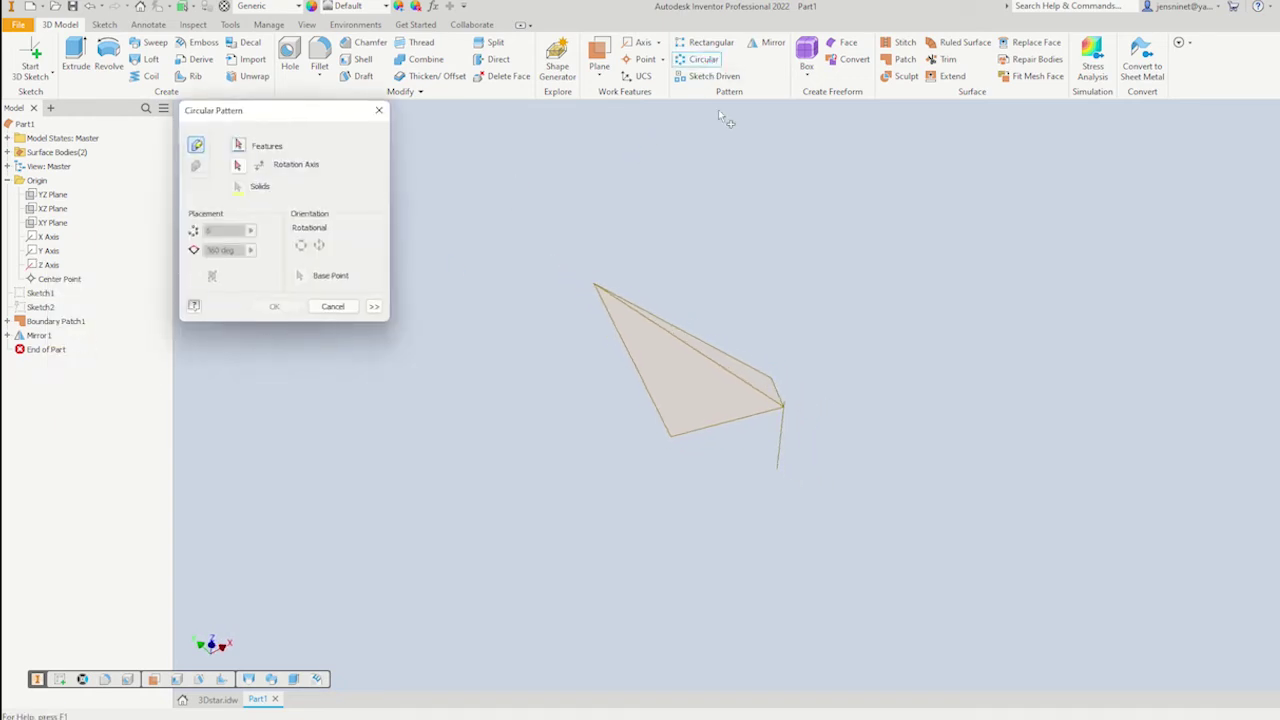
pyautogui.click(723, 358)
pyautogui.click(687, 402)
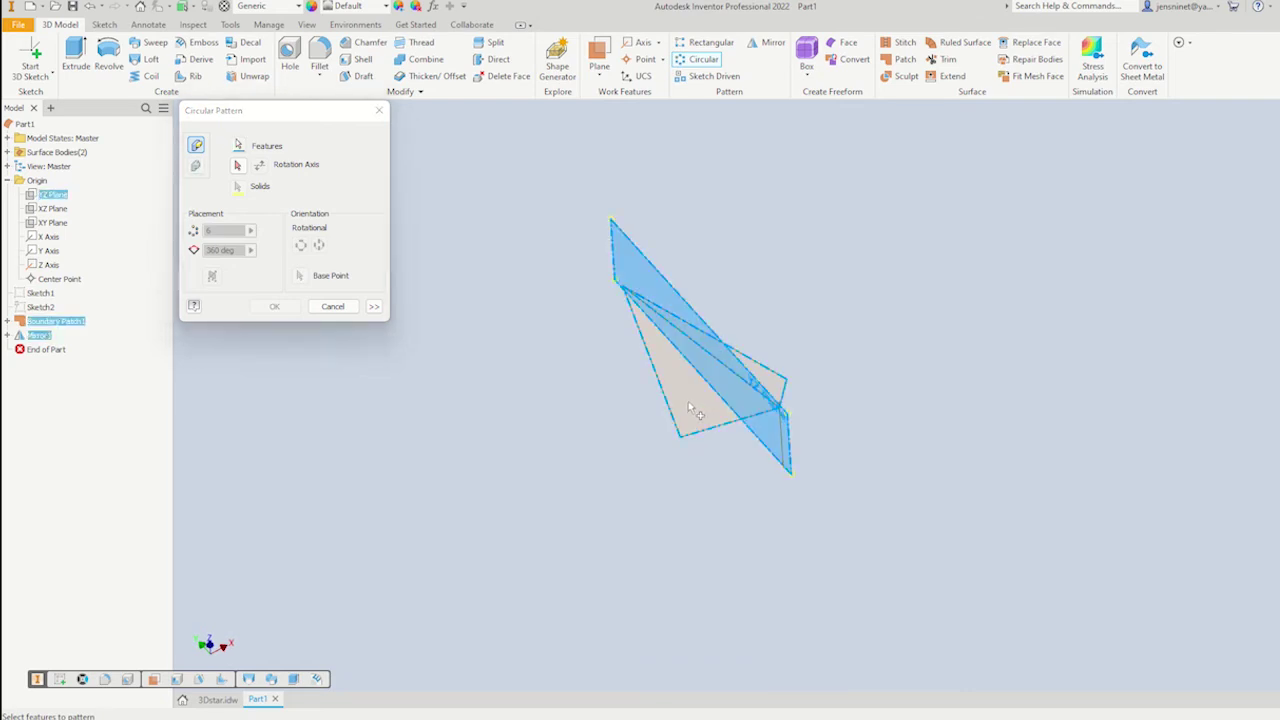
pyautogui.click(238, 165)
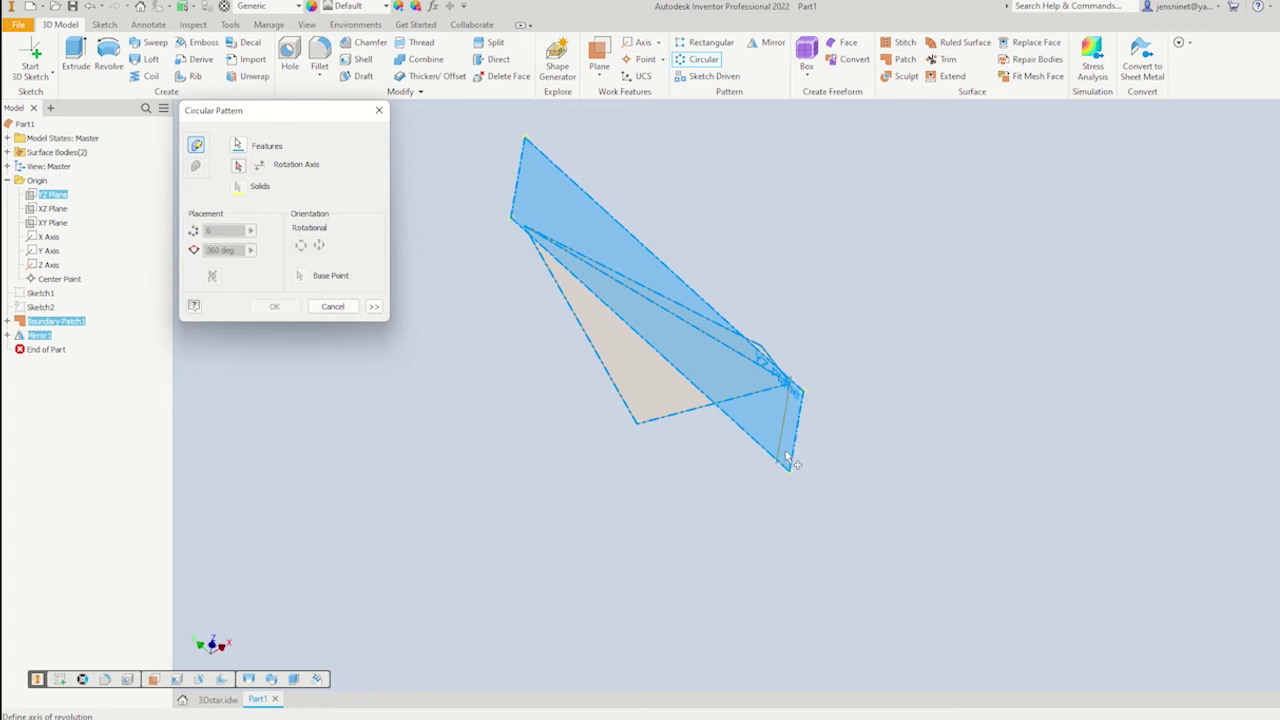
pyautogui.click(784, 456)
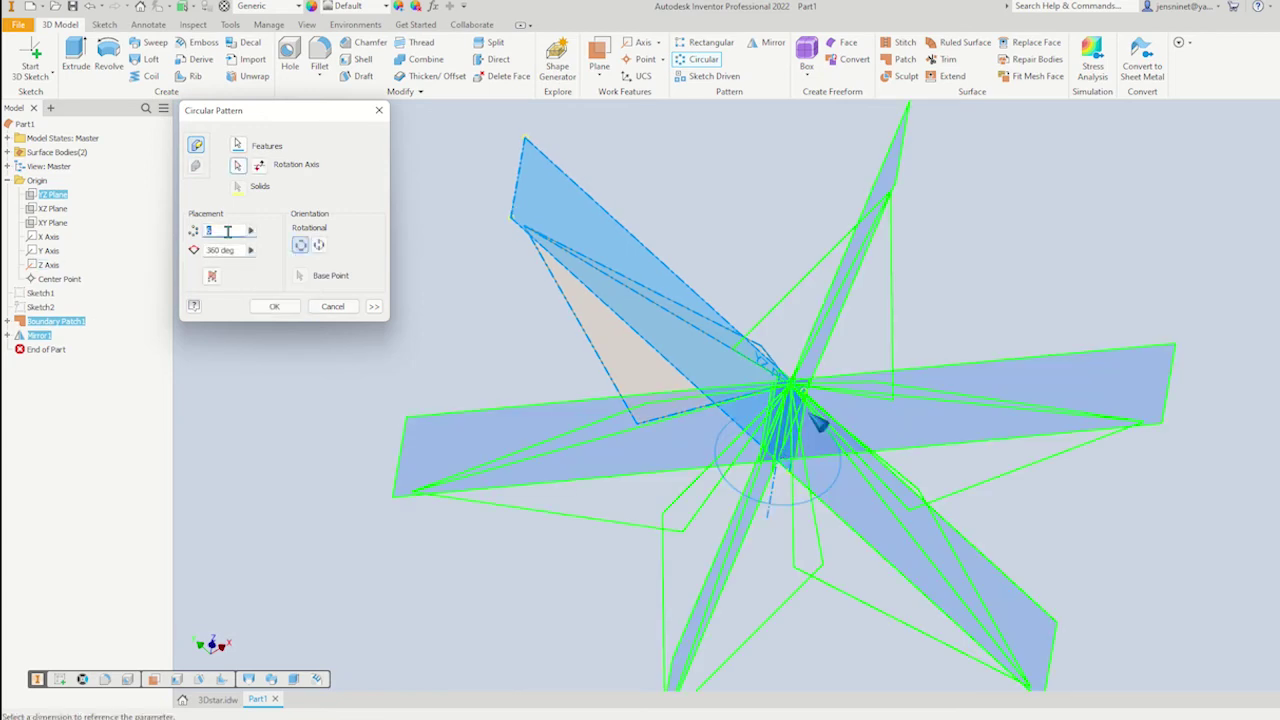
pyautogui.write('5')
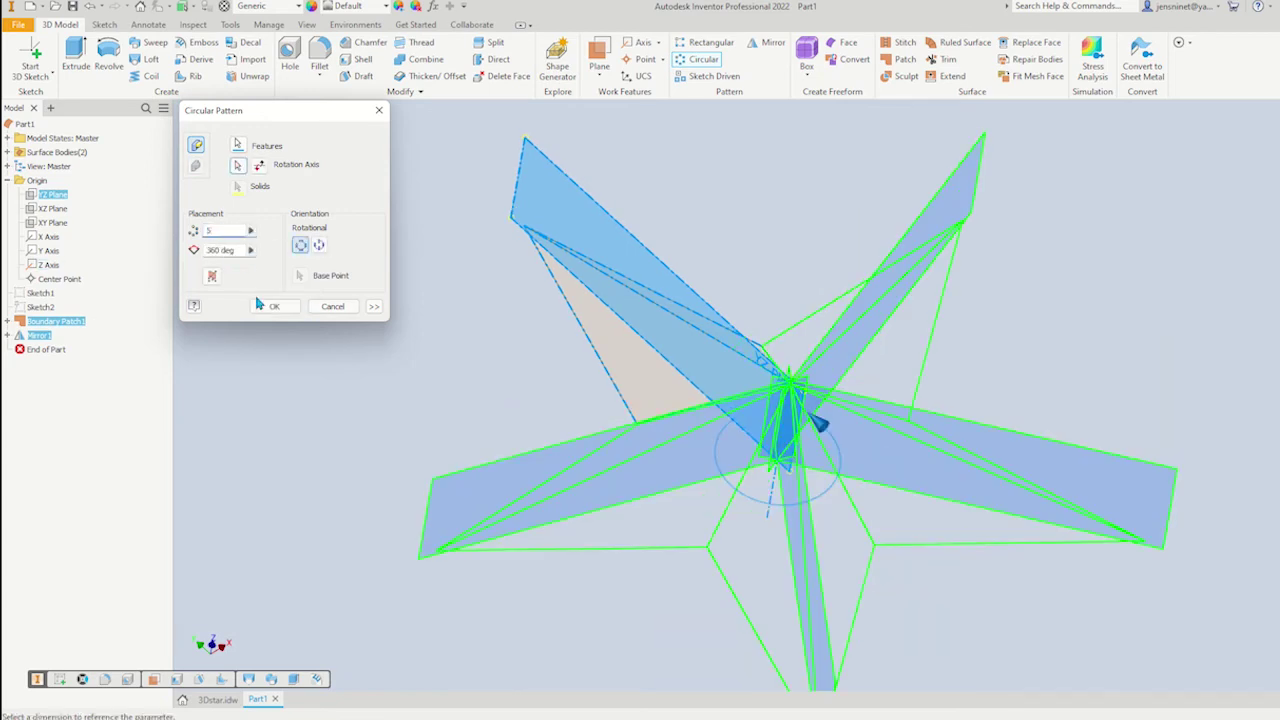
pyautogui.click(275, 307)
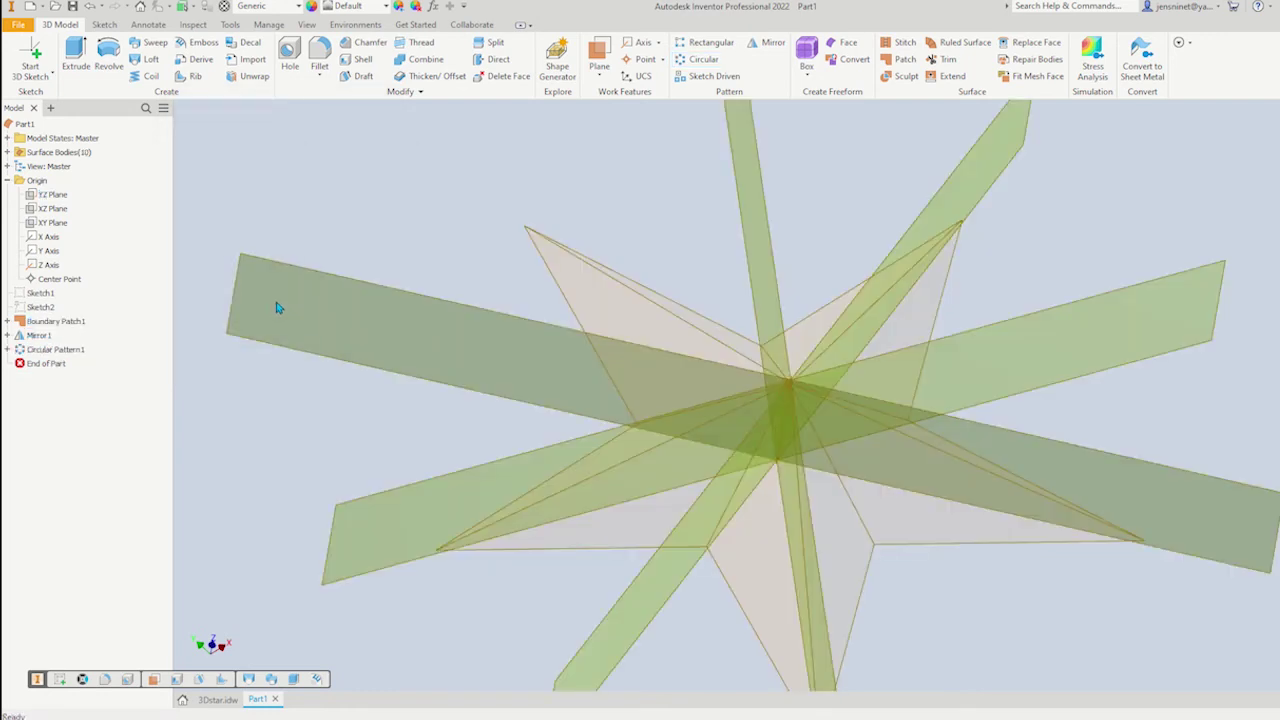
pyautogui.press('F6')
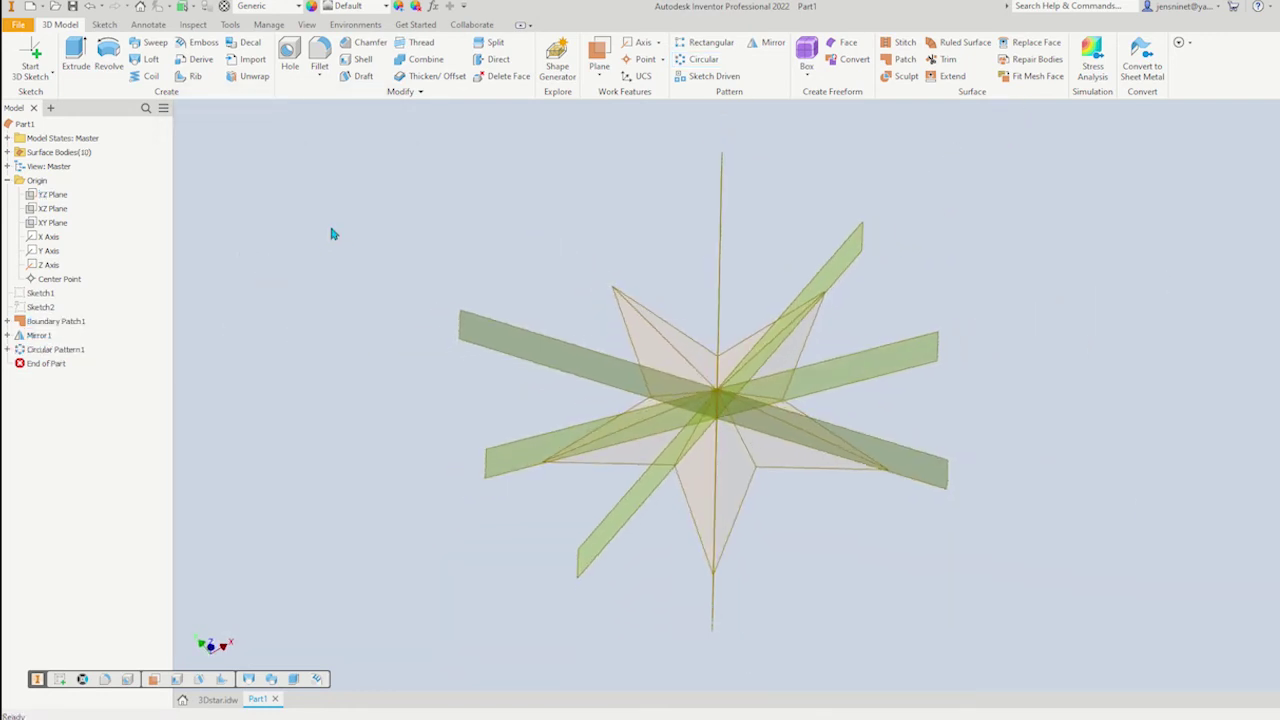
# Stitch all ten patterned star surfaces together into one surface body.
pyautogui.moveTo(234, 305)
pyautogui.keyDown('shift'); pyautogui.mouseDown(button='middle')
pyautogui.moveTo(443, 303)
pyautogui.moveTo(425, 314)
pyautogui.mouseUp(button='middle'); pyautogui.keyUp('shift')
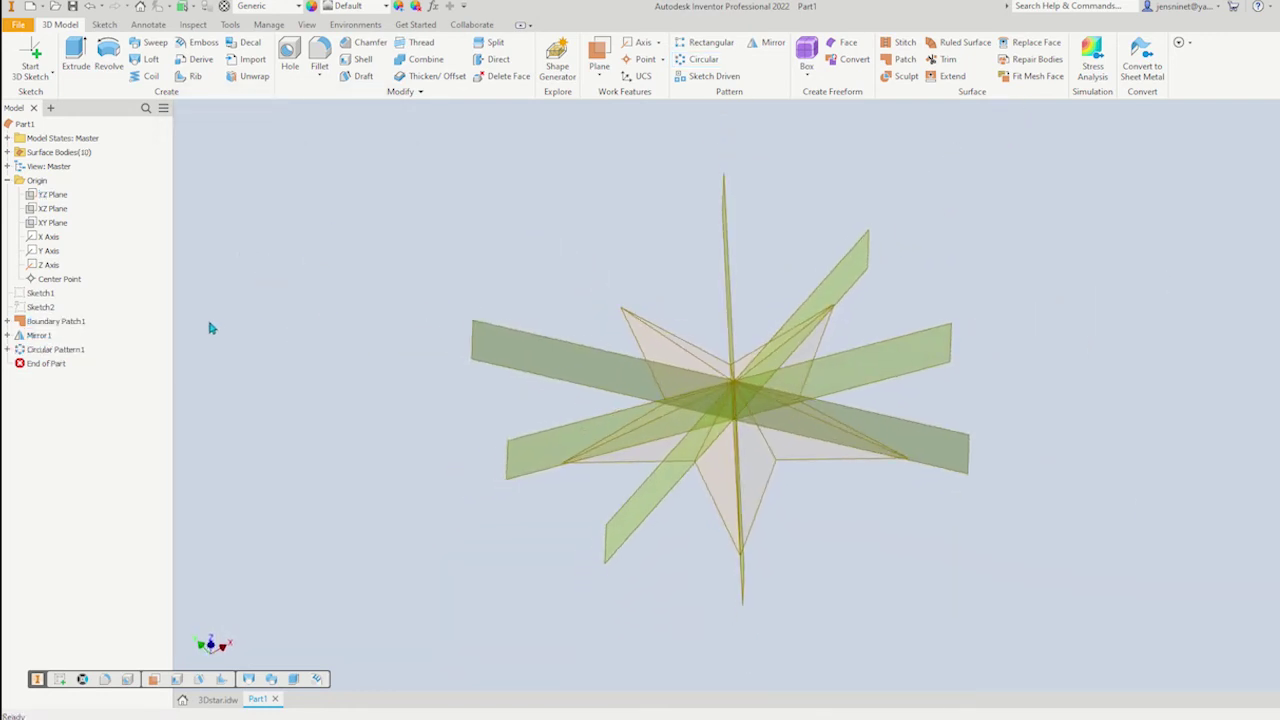
pyautogui.moveTo(200, 331)
pyautogui.keyDown('shift'); pyautogui.mouseDown(button='middle')
pyautogui.moveTo(229, 314)
pyautogui.moveTo(214, 309)
pyautogui.moveTo(357, 274)
pyautogui.moveTo(874, 90)
pyautogui.mouseUp(button='middle'); pyautogui.keyUp('shift')
pyautogui.click(900, 45)
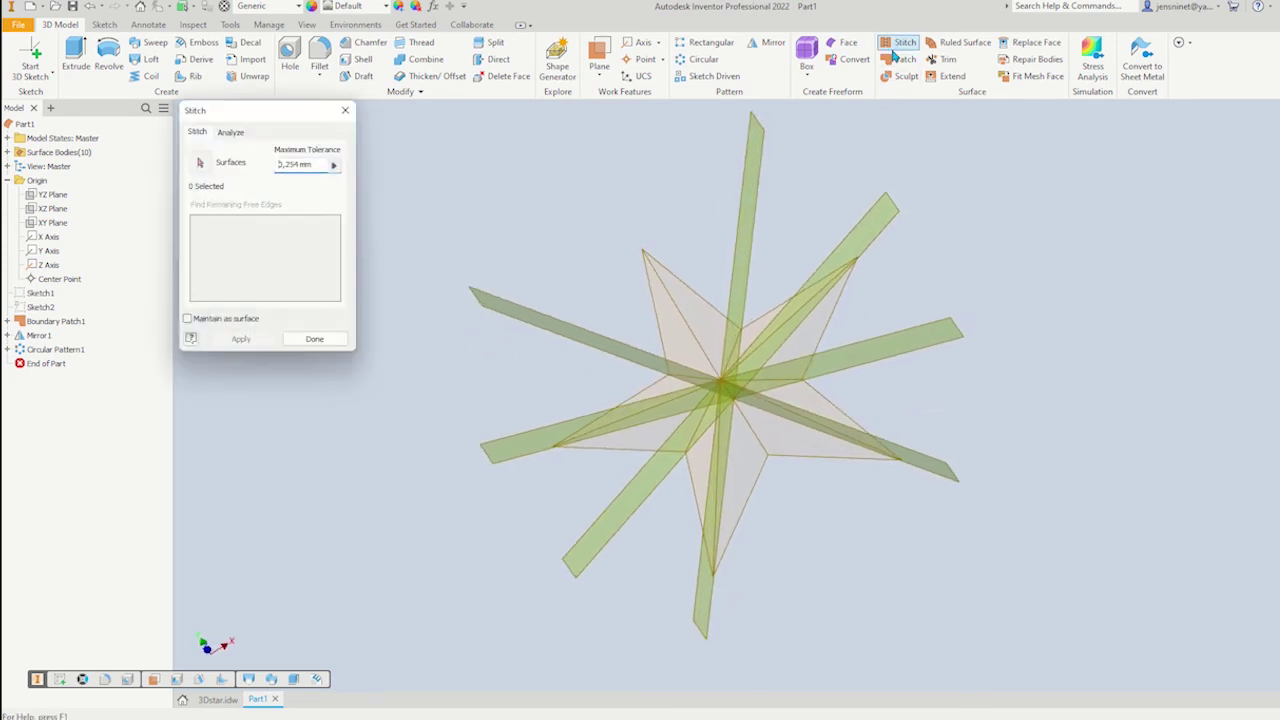
pyautogui.moveTo(562, 252); pyautogui.dragTo(932, 534)
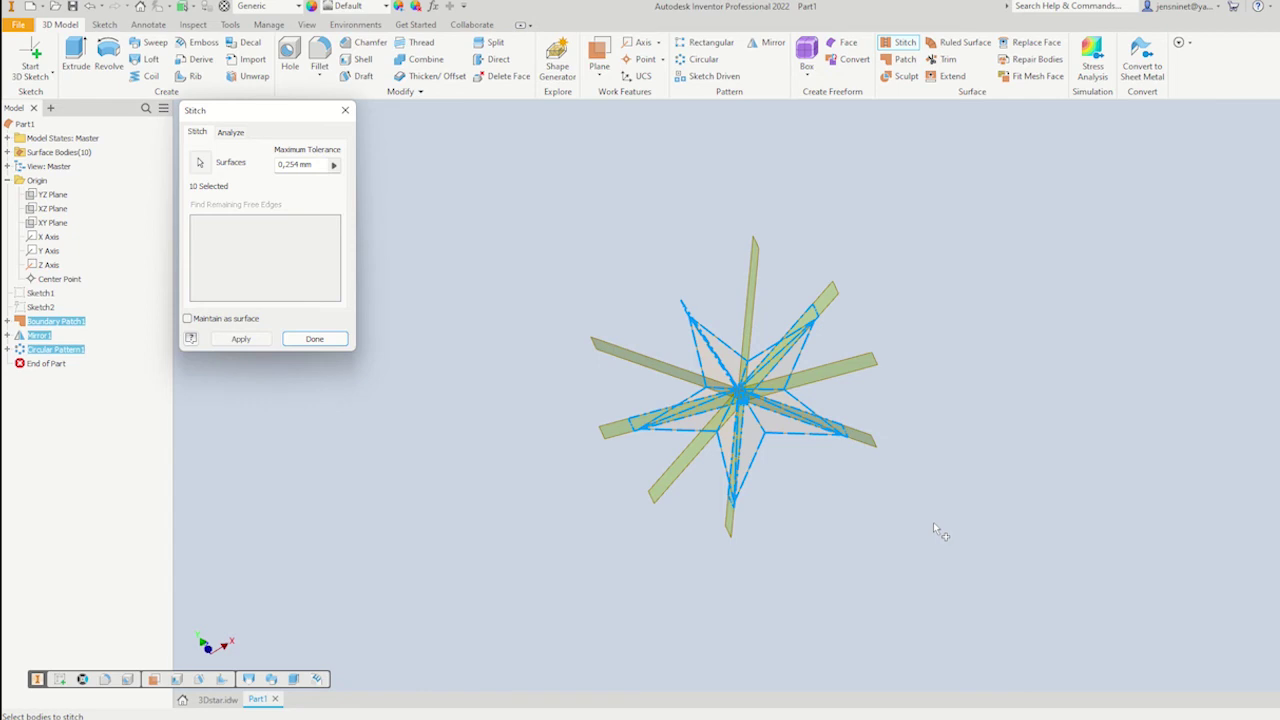
pyautogui.click(245, 340)
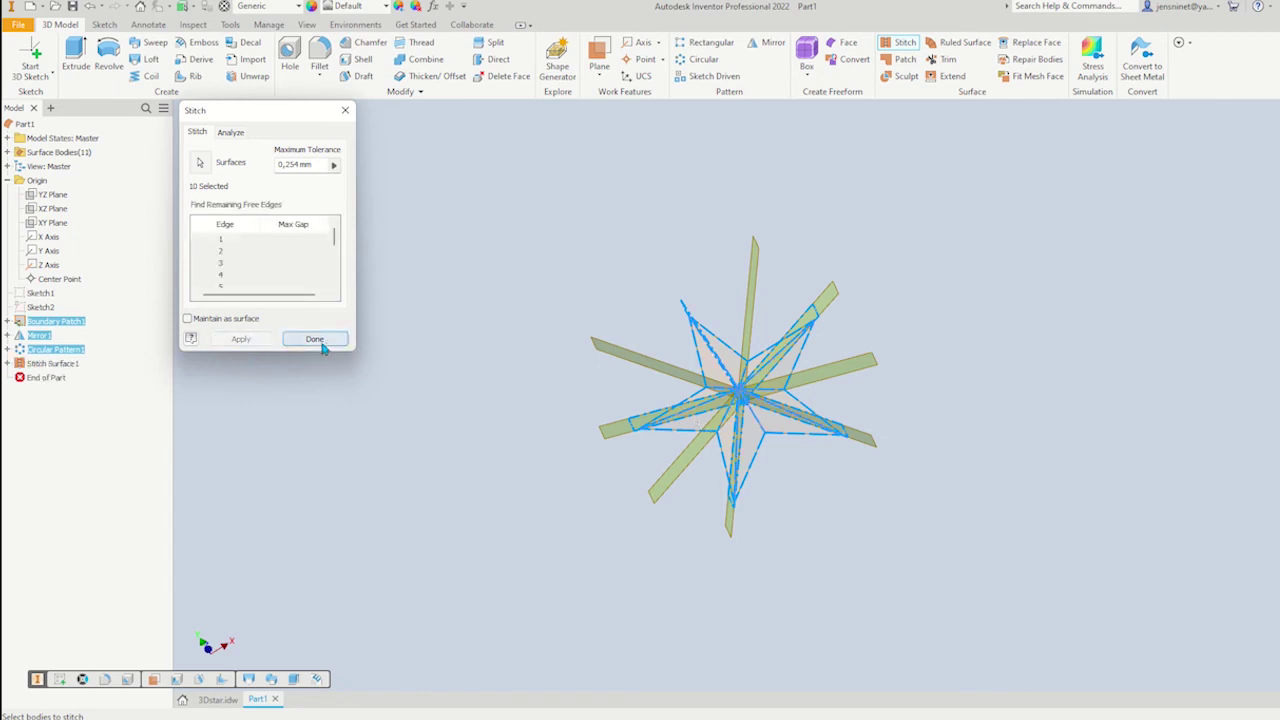
pyautogui.click(322, 342)
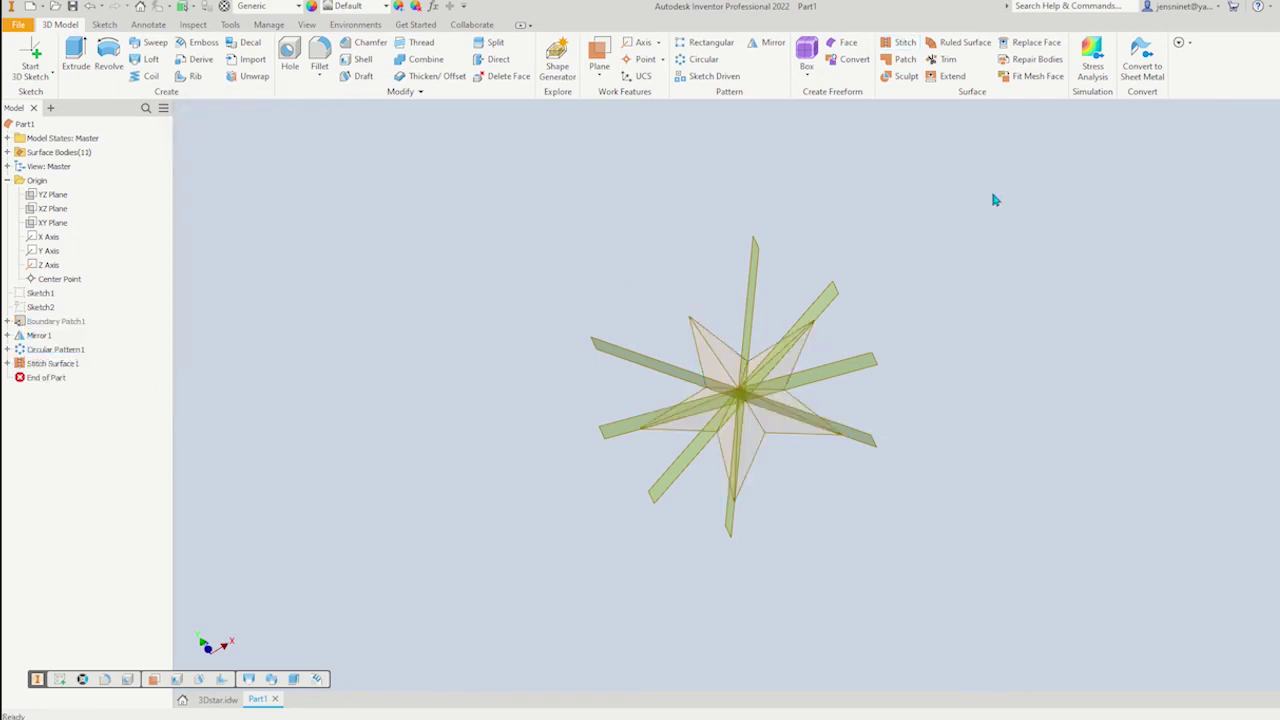
pyautogui.keyDown('shift'); pyautogui.moveTo(991, 197); pyautogui.dragTo(1007, 207, button='middle'); pyautogui.keyUp('shift')
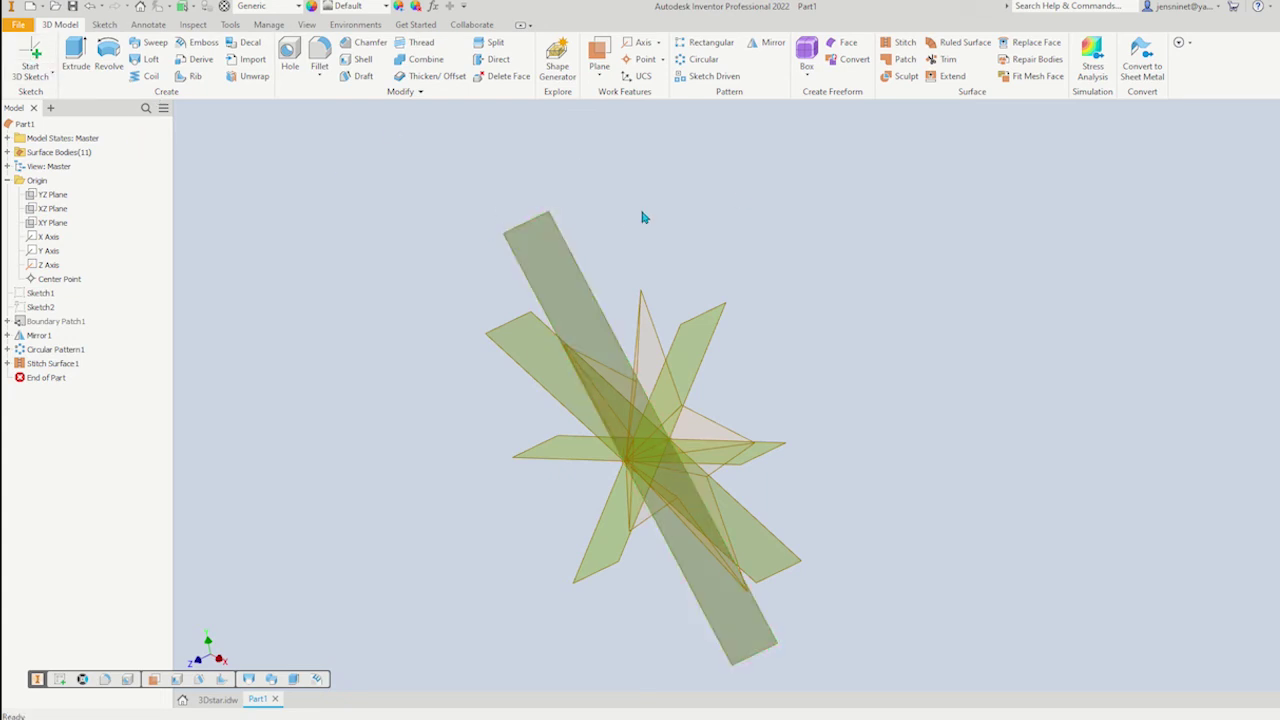
# Mirror Stitch Surface1 about the XY Plane to create the other star half.
pyautogui.click(766, 44)
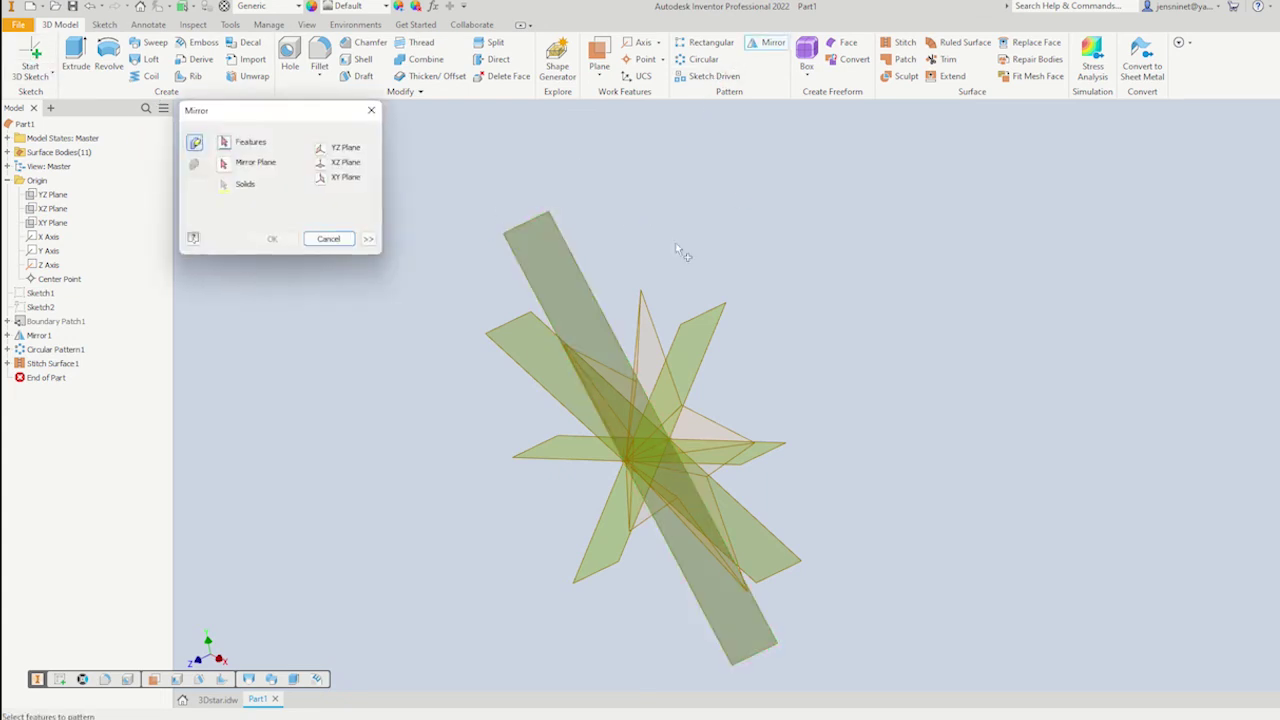
pyautogui.click(651, 350)
pyautogui.click(226, 164)
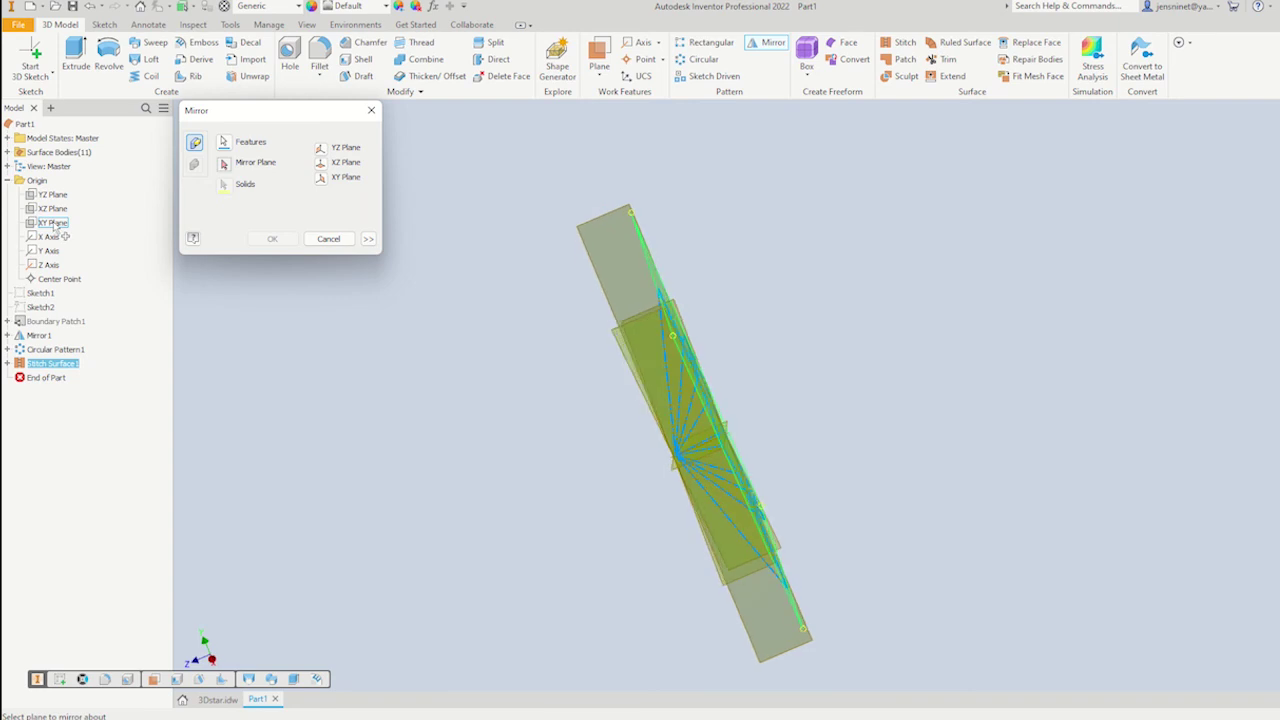
pyautogui.click(57, 224)
pyautogui.click(273, 239)
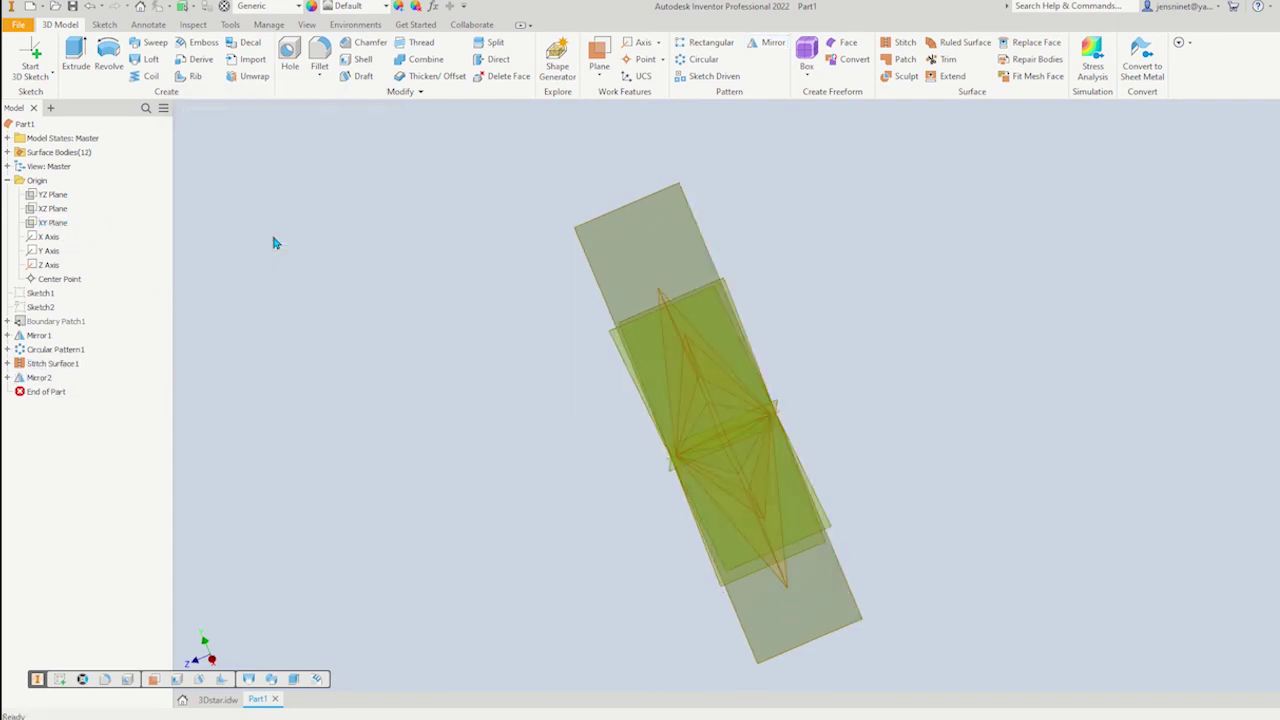
# From the front view, stitch both star halves into one solid, Stitch Surface3.
pyautogui.press('F5')
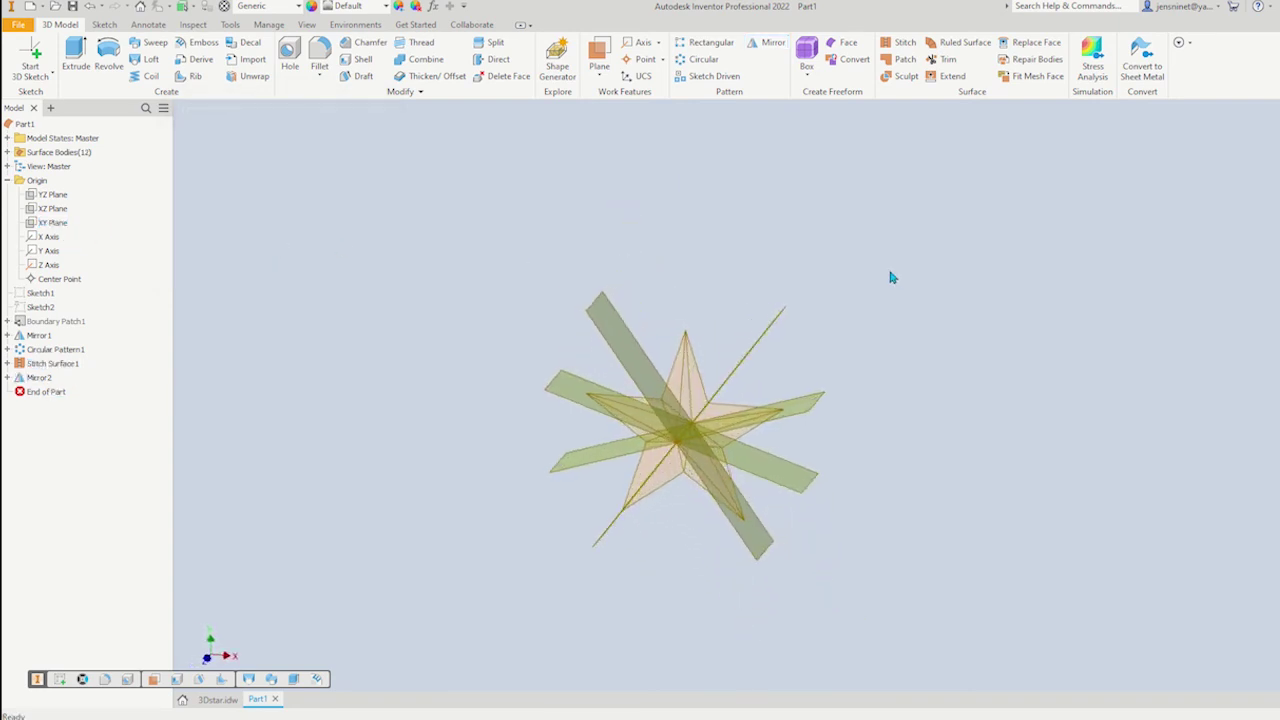
pyautogui.click(900, 43)
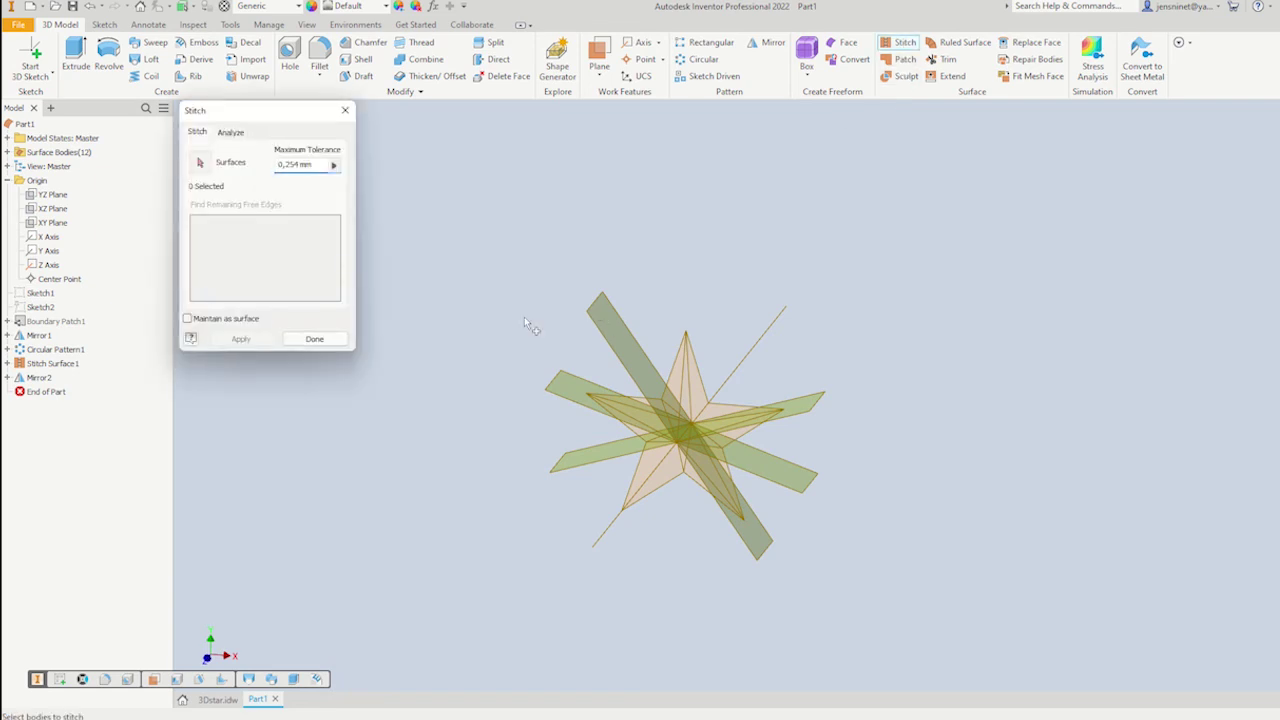
pyautogui.moveTo(739, 472); pyautogui.dragTo(869, 562)
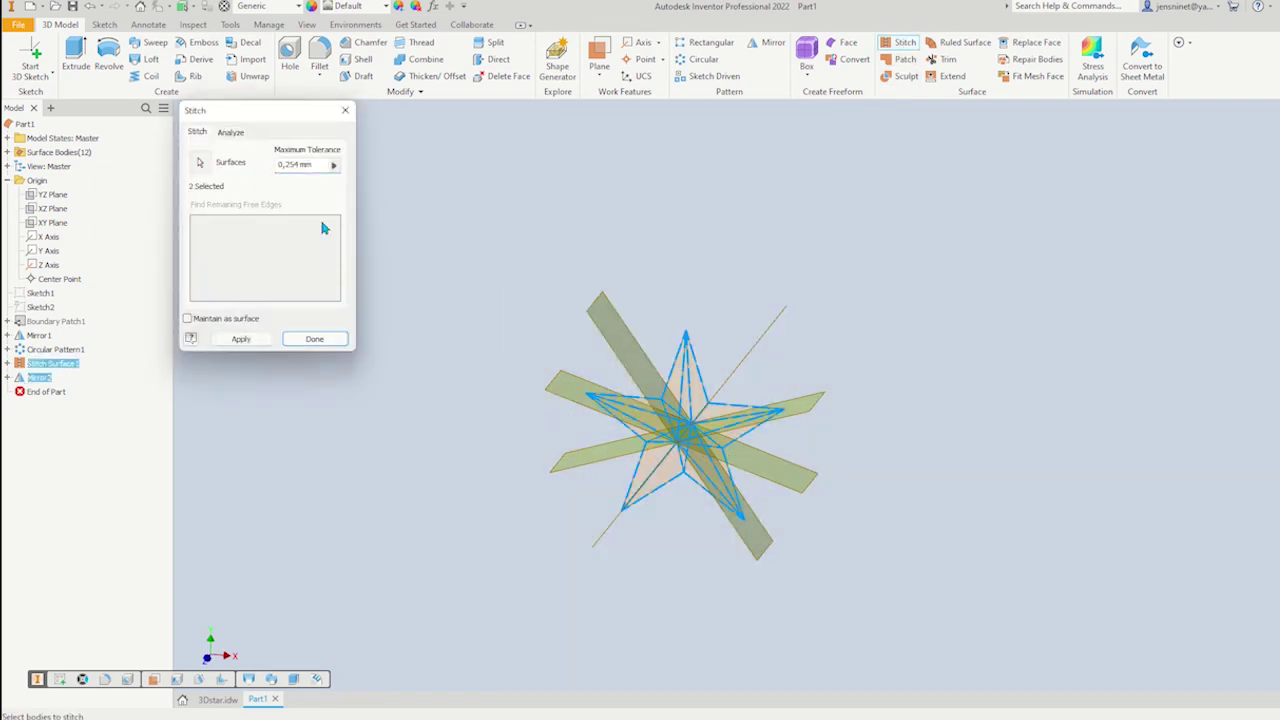
pyautogui.click(245, 339)
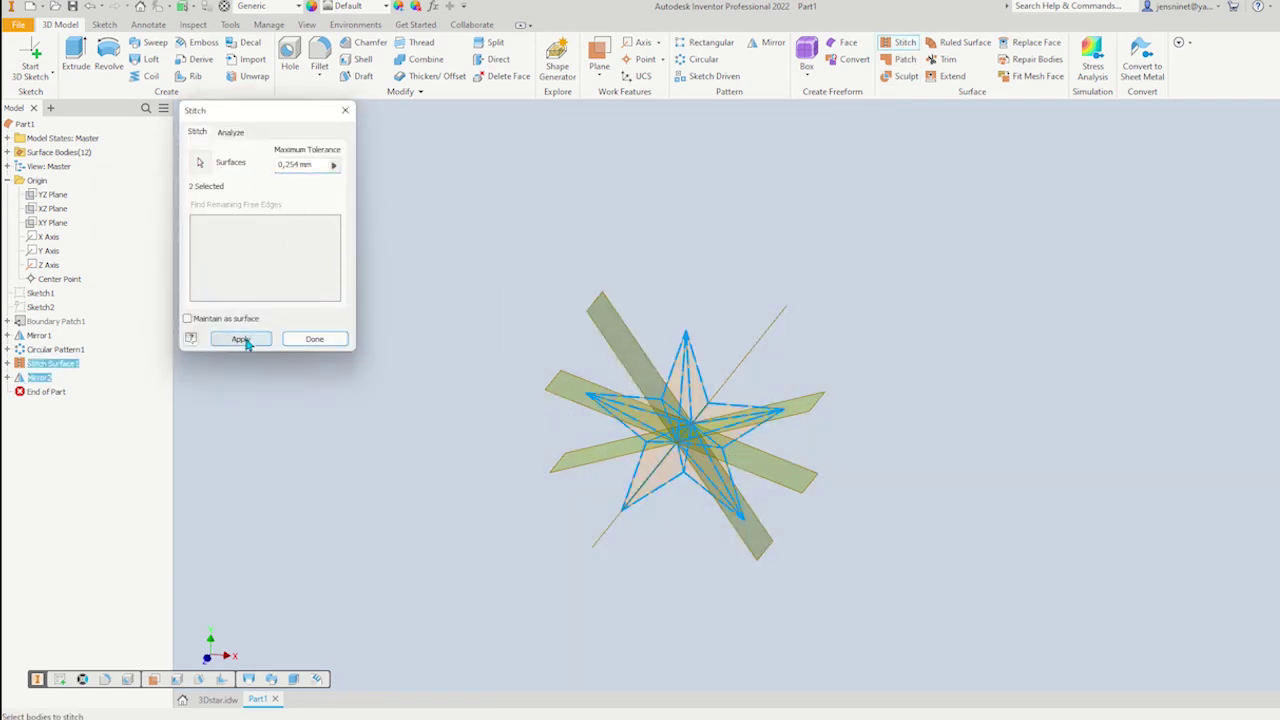
pyautogui.click(314, 339)
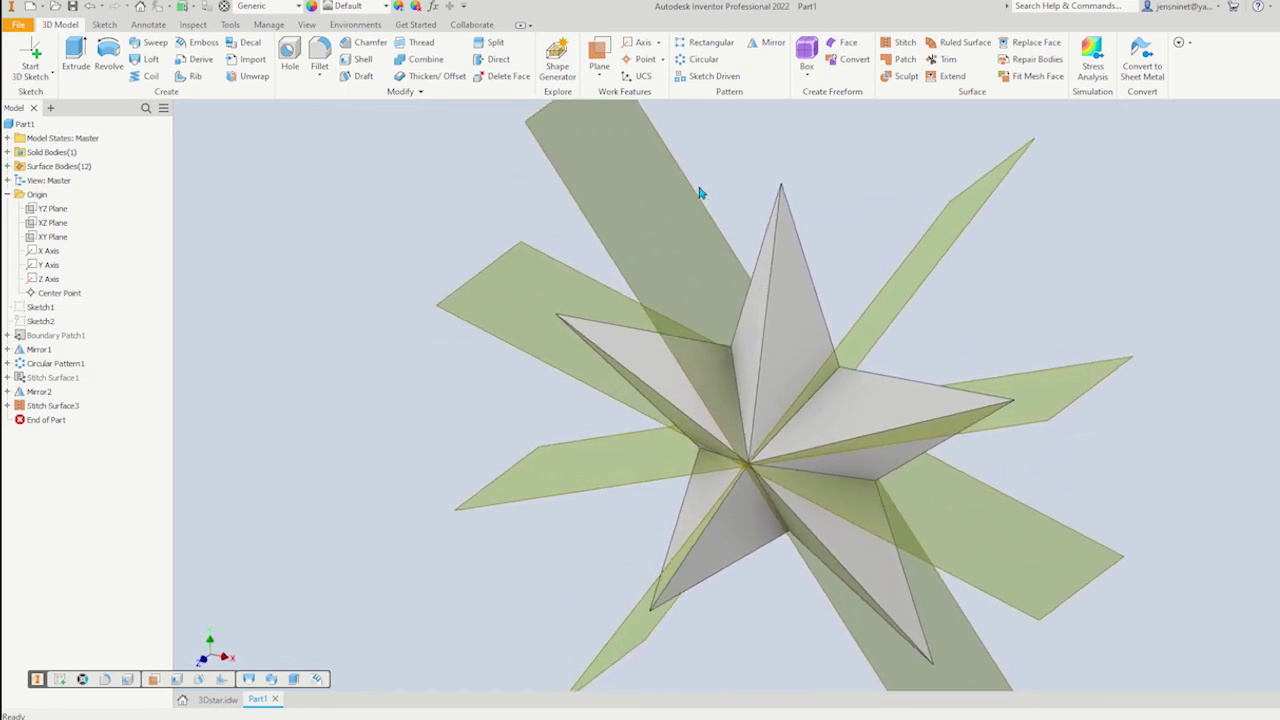
# Apply a yellow-green (RGB 221, 255, 0) colour override to Part1.
pyautogui.click(24, 124)
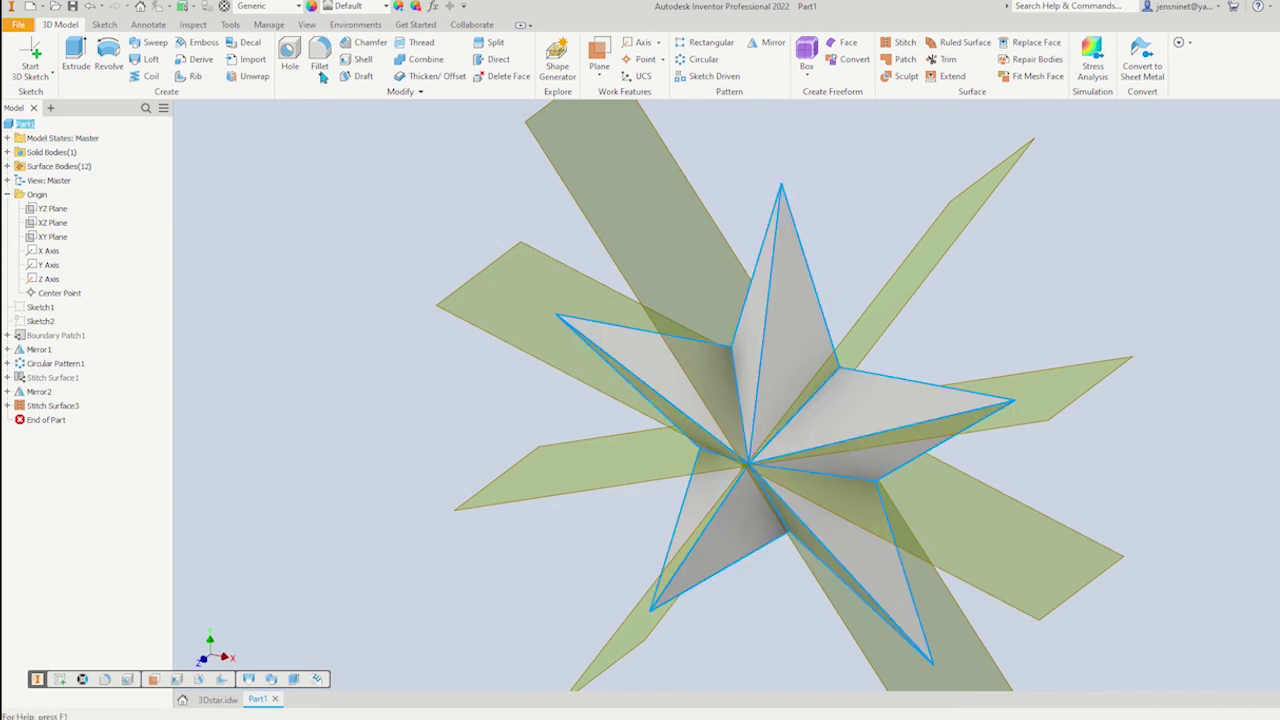
pyautogui.click(398, 7)
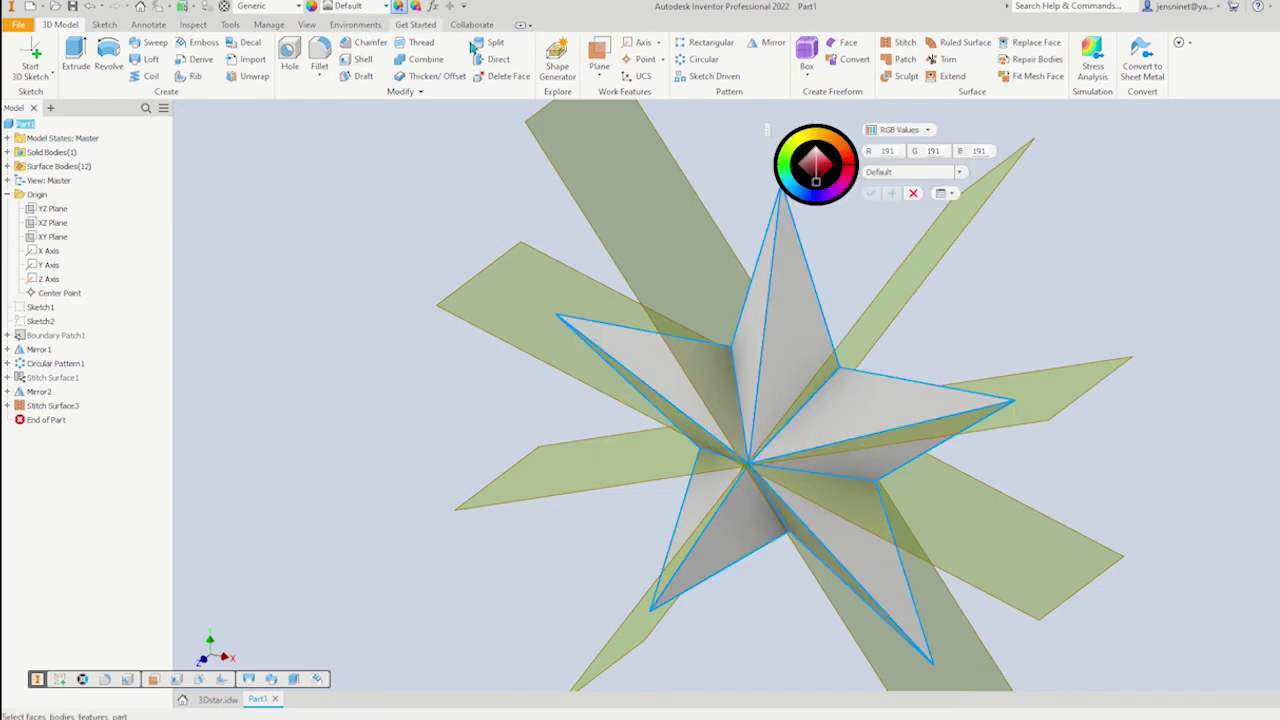
pyautogui.click(796, 145)
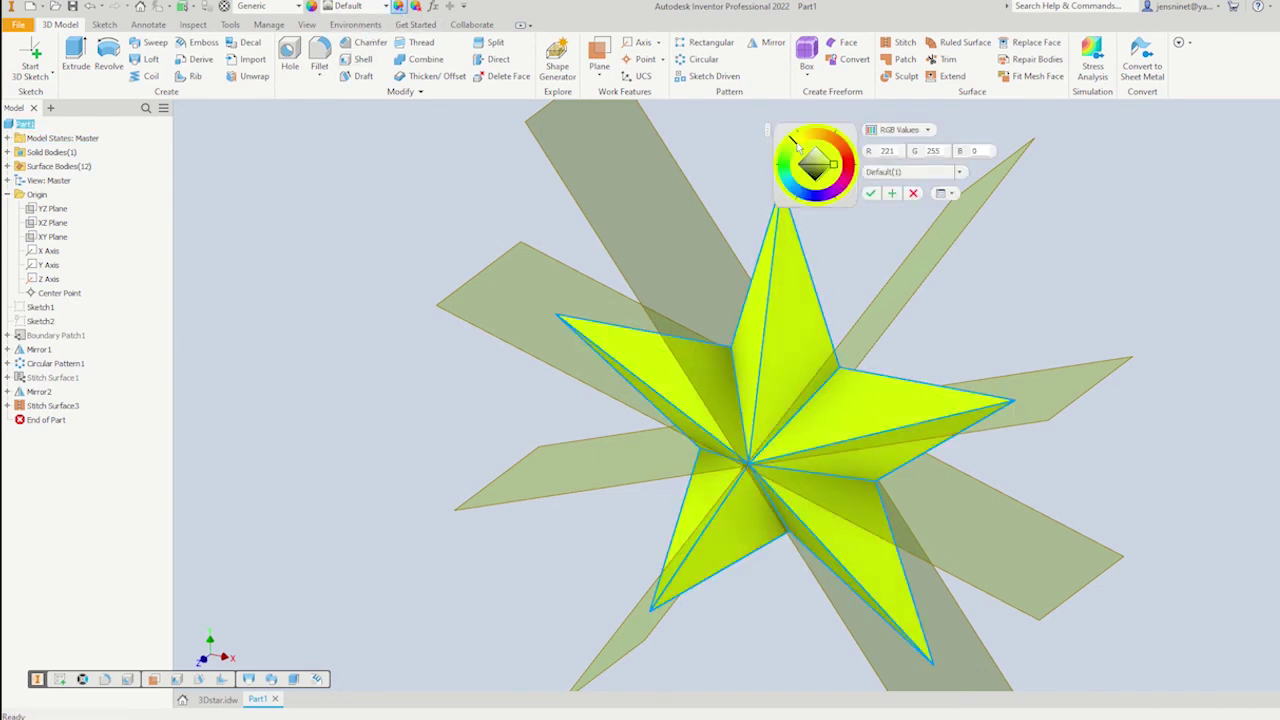
pyautogui.click(871, 193)
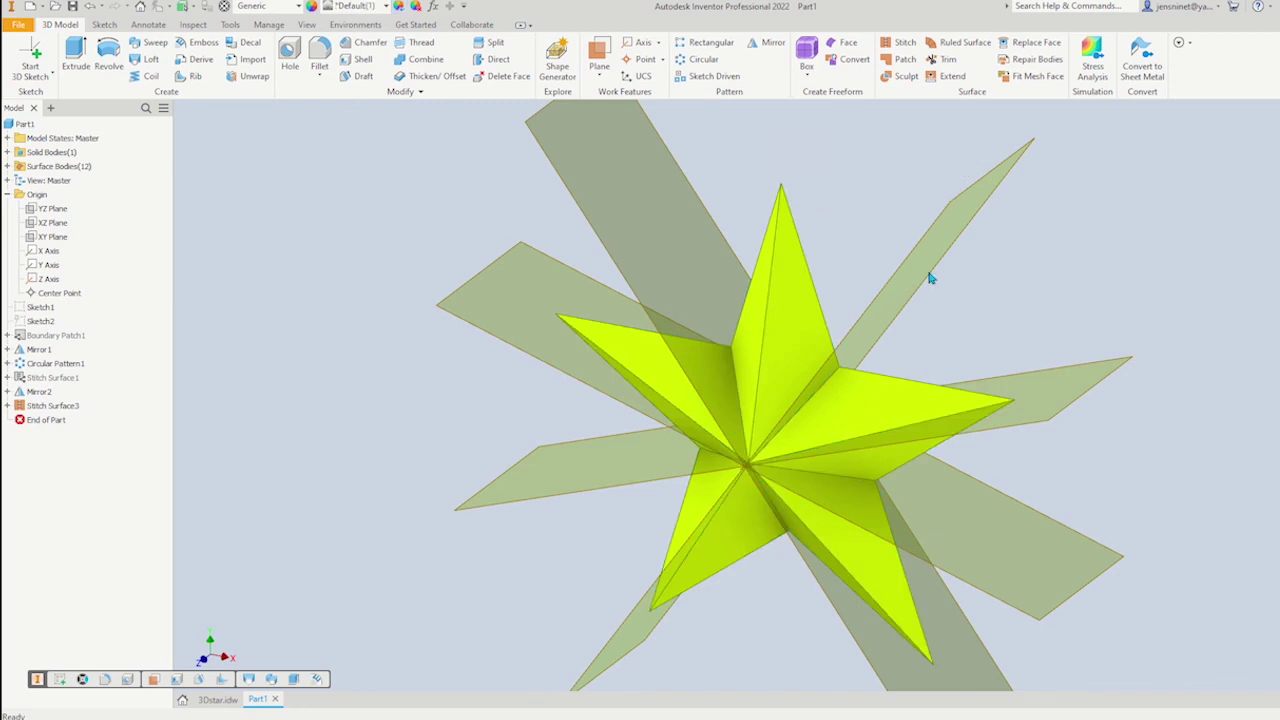